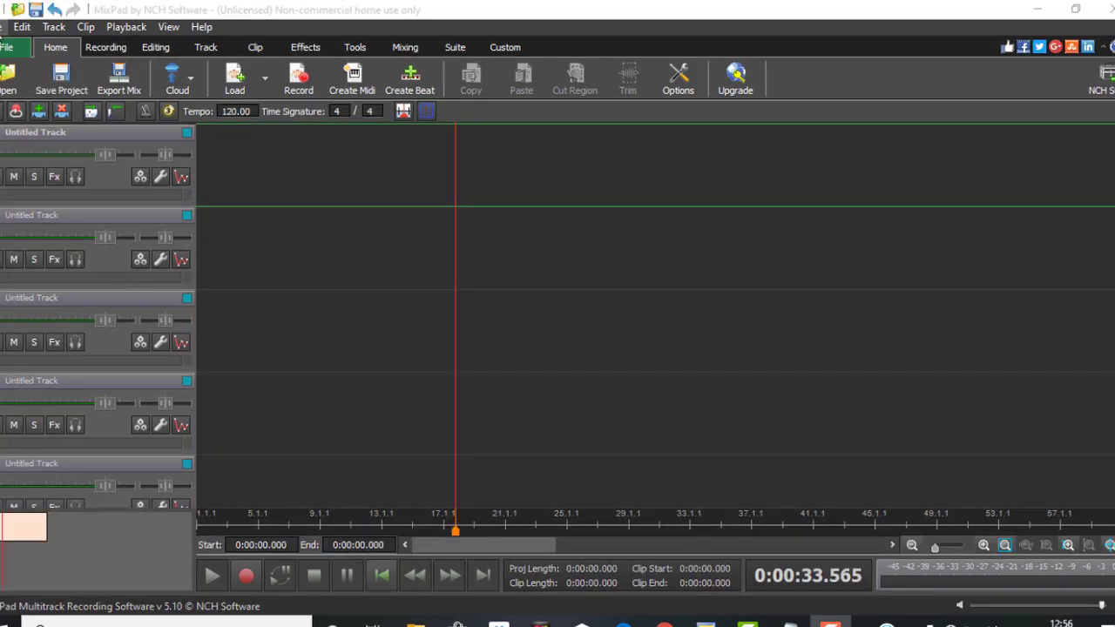
Browse the Downloads folder for a file to open as a project, listing all file types
click(18, 46)
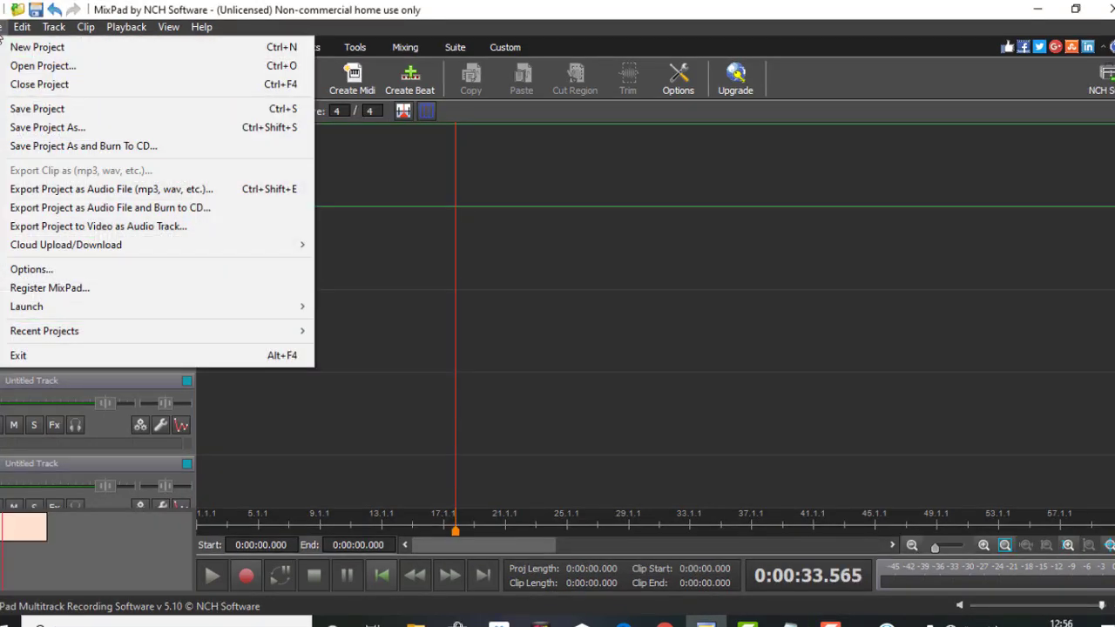
click(16, 66)
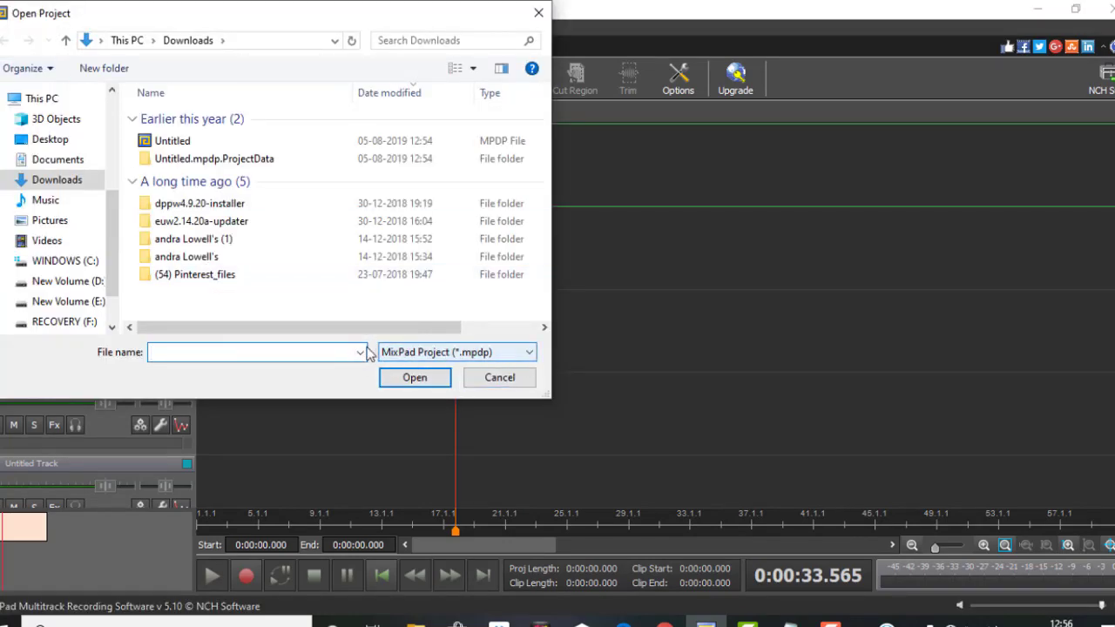
click(529, 353)
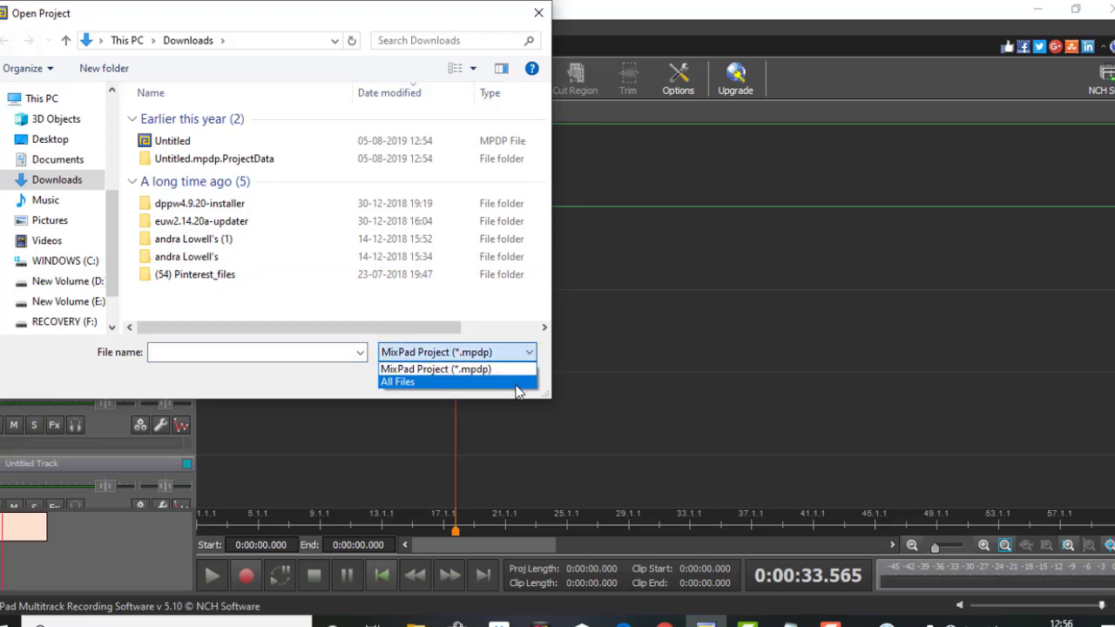
click(520, 383)
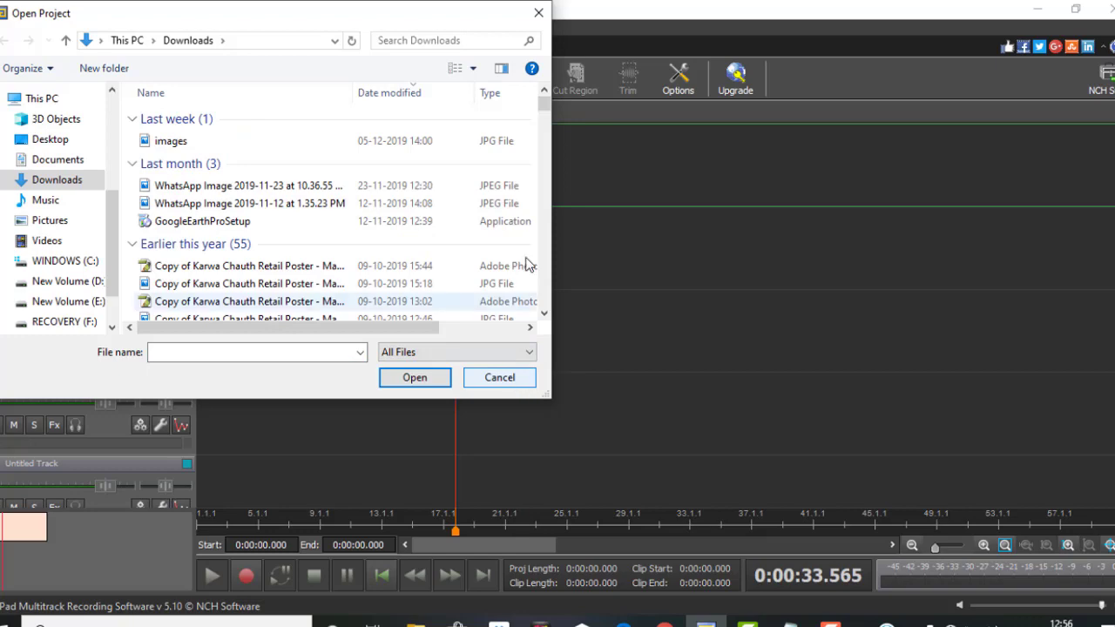
drag(544, 104, 551, 262)
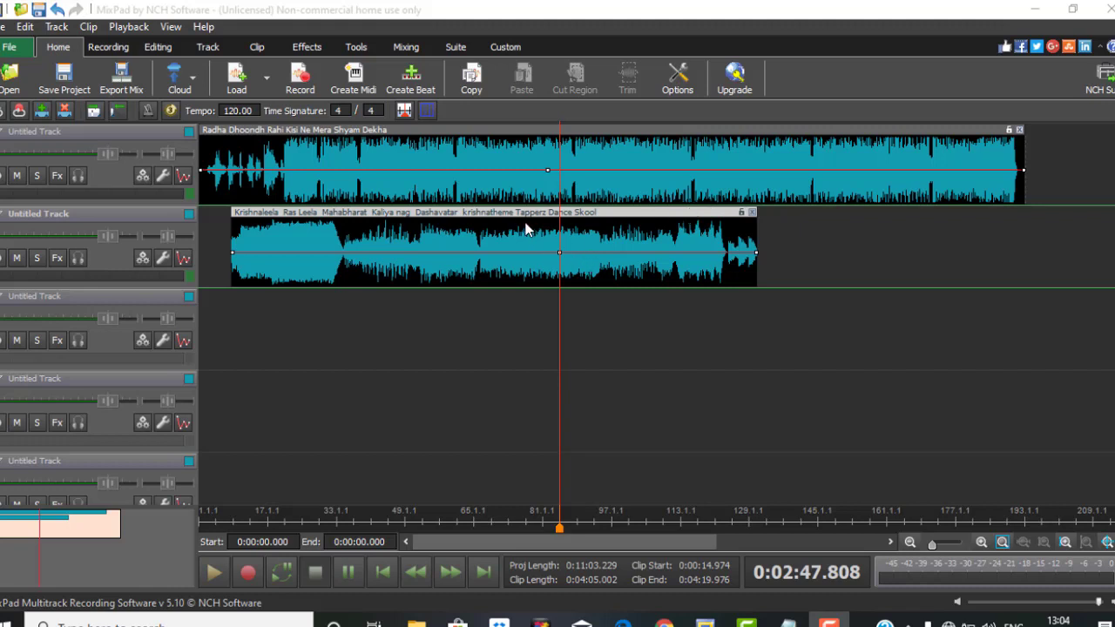
Move the Krishnaleela clip along the second track past the end of the Radha Dhoondh Rahi clip, starting at about 0:06:36
drag(511, 213, 983, 202)
drag(659, 543, 722, 540)
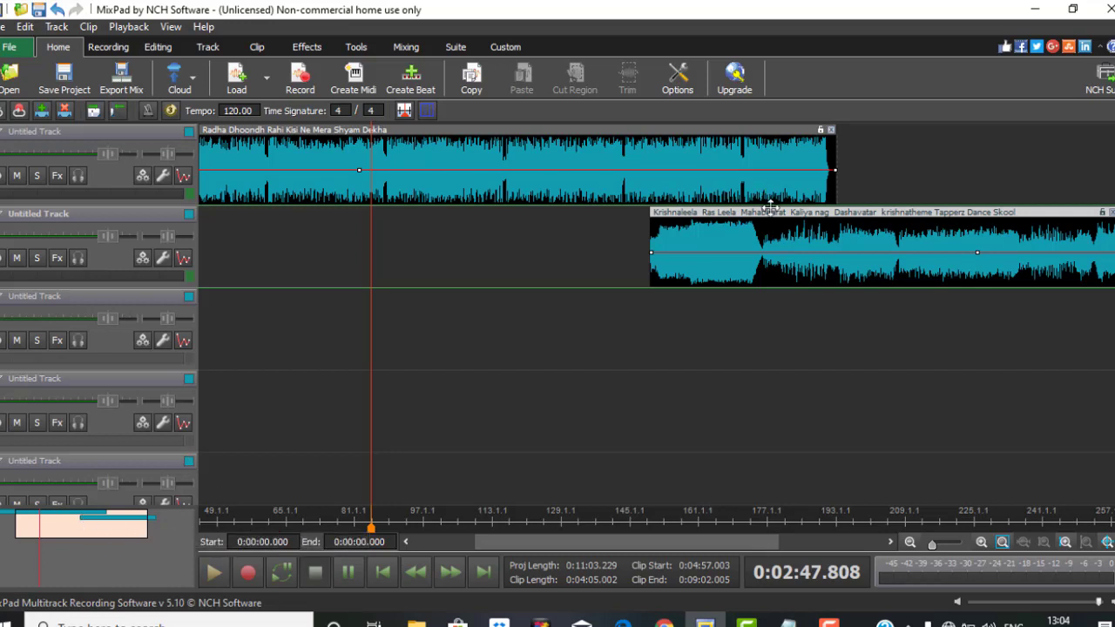
drag(770, 206, 909, 200)
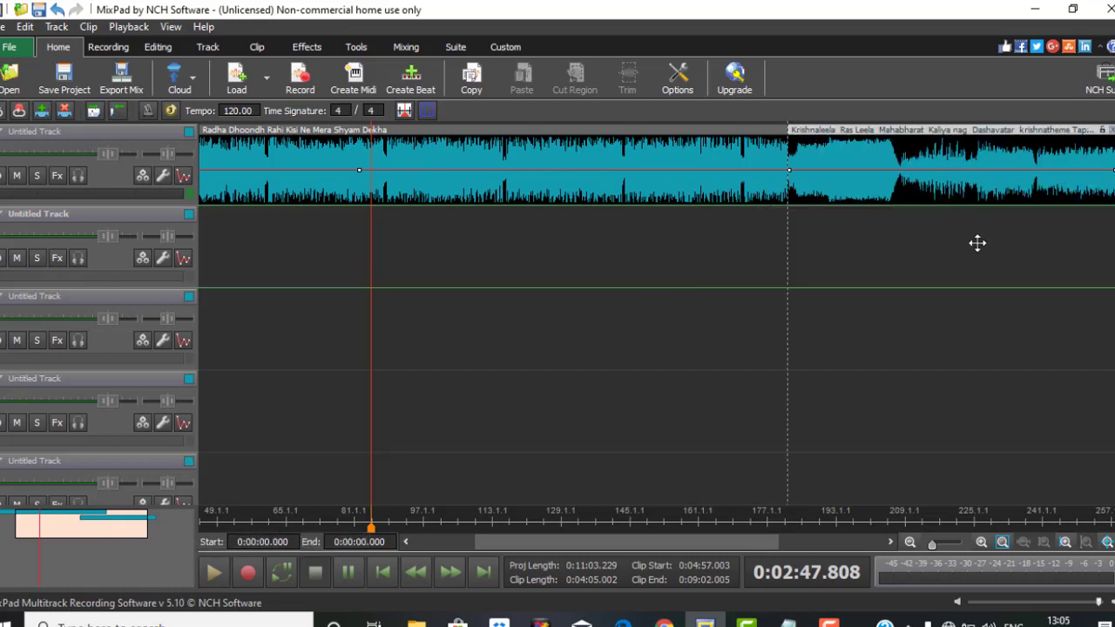
drag(978, 243, 984, 262)
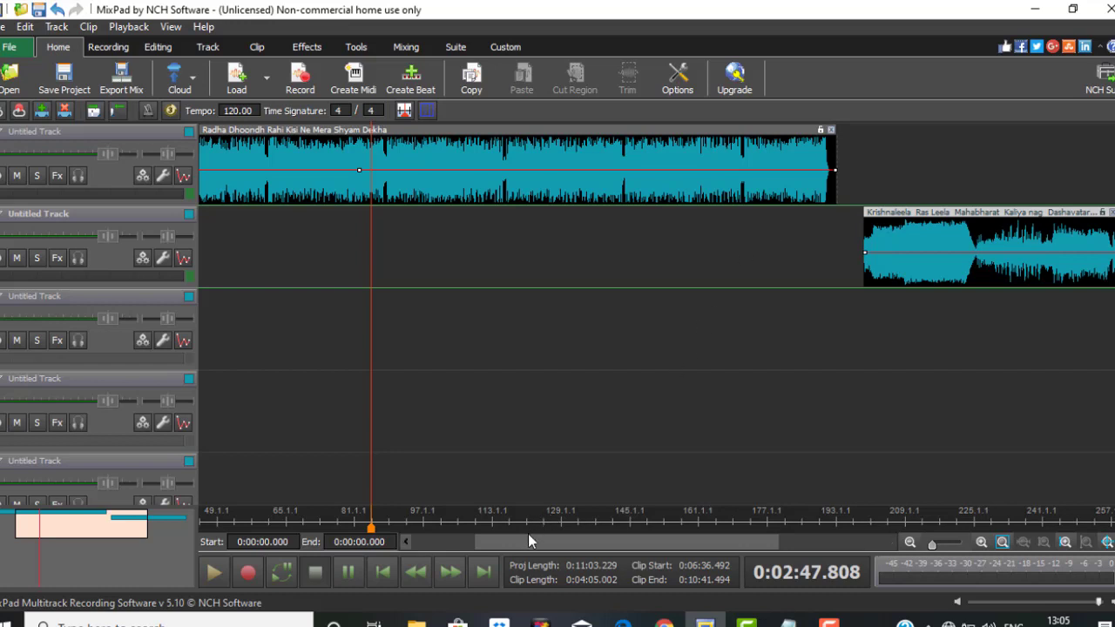
Delete the part of the Radha Dhoondh Rahi clip from 0:02:43.132 to its end
drag(515, 543, 456, 543)
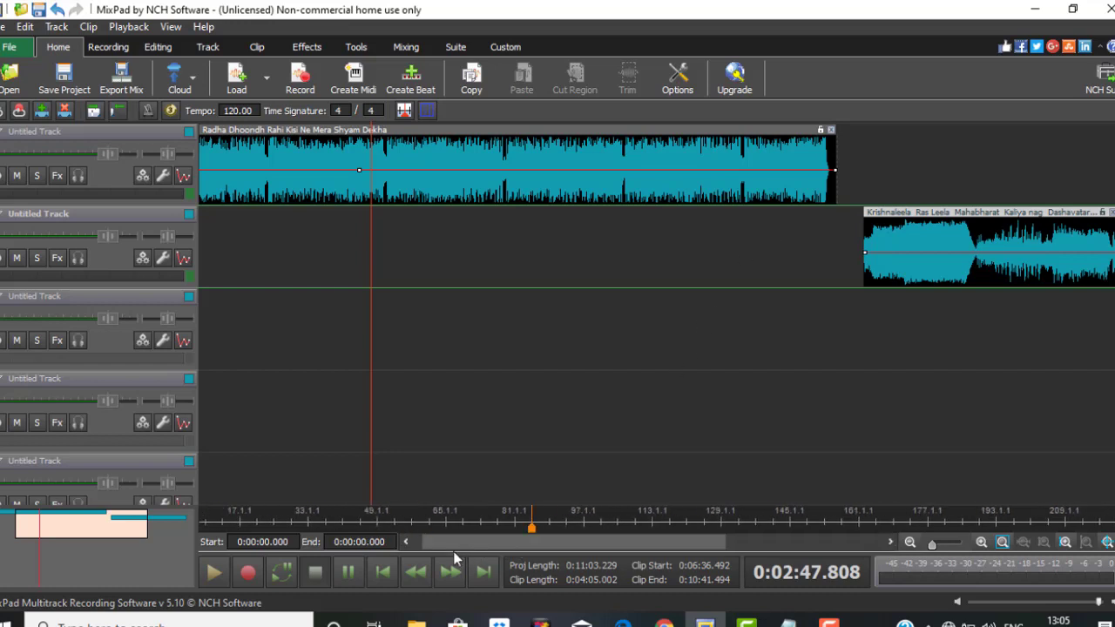
click(544, 173)
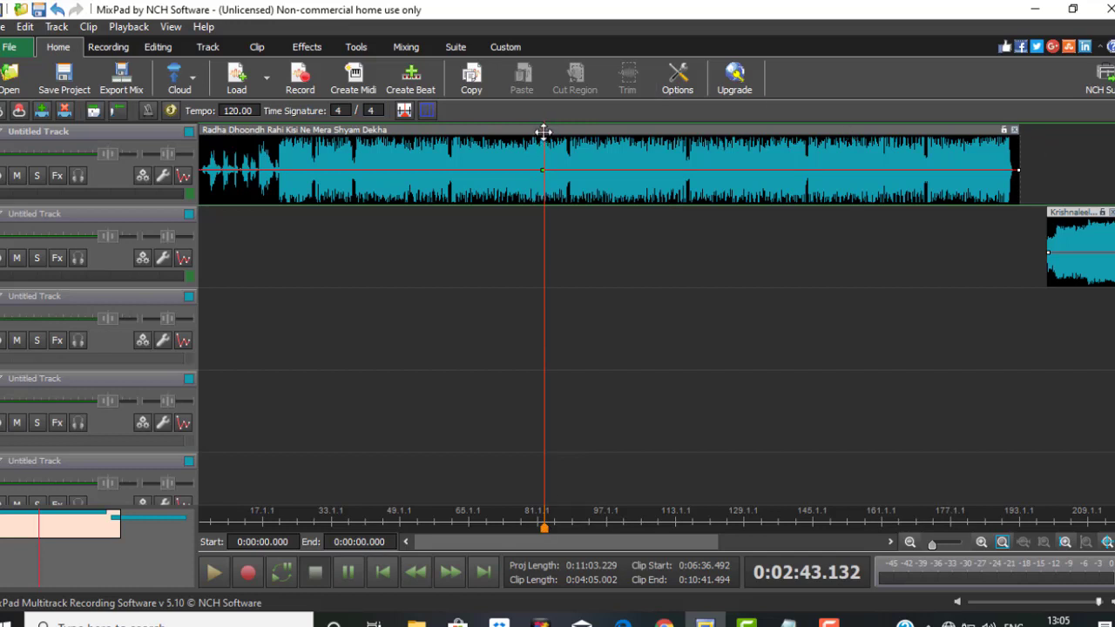
drag(544, 136, 1025, 144)
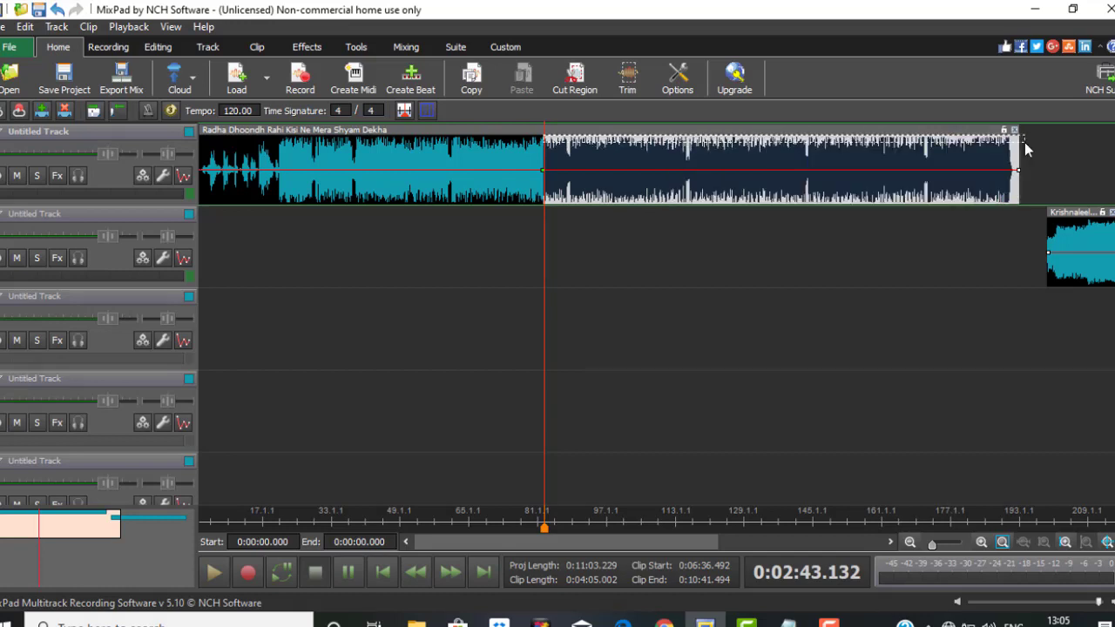
key(Delete)
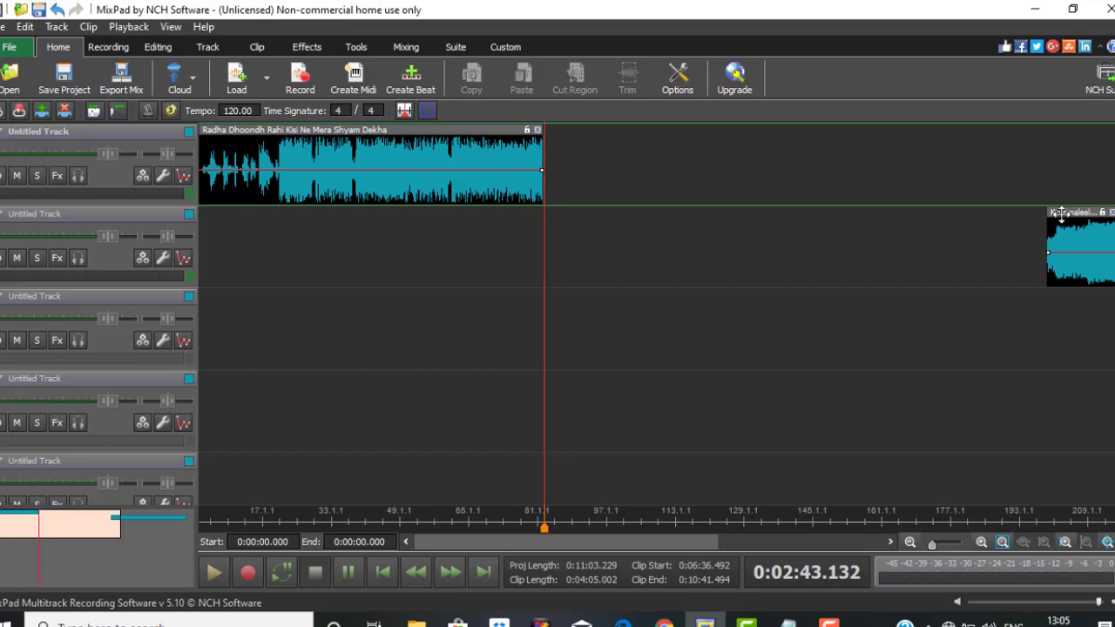
Place the Krishnaleela clip on the first track directly after the Radha Dhoondh Rahi clip and play briefly across the join
click(1063, 213)
drag(903, 181, 551, 183)
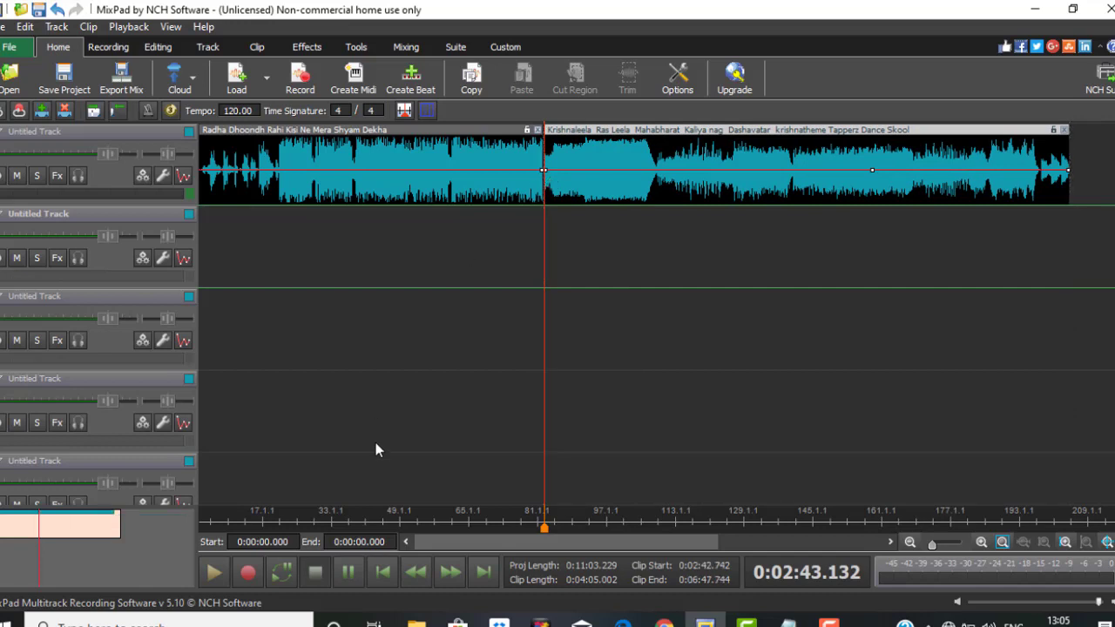
key(space)
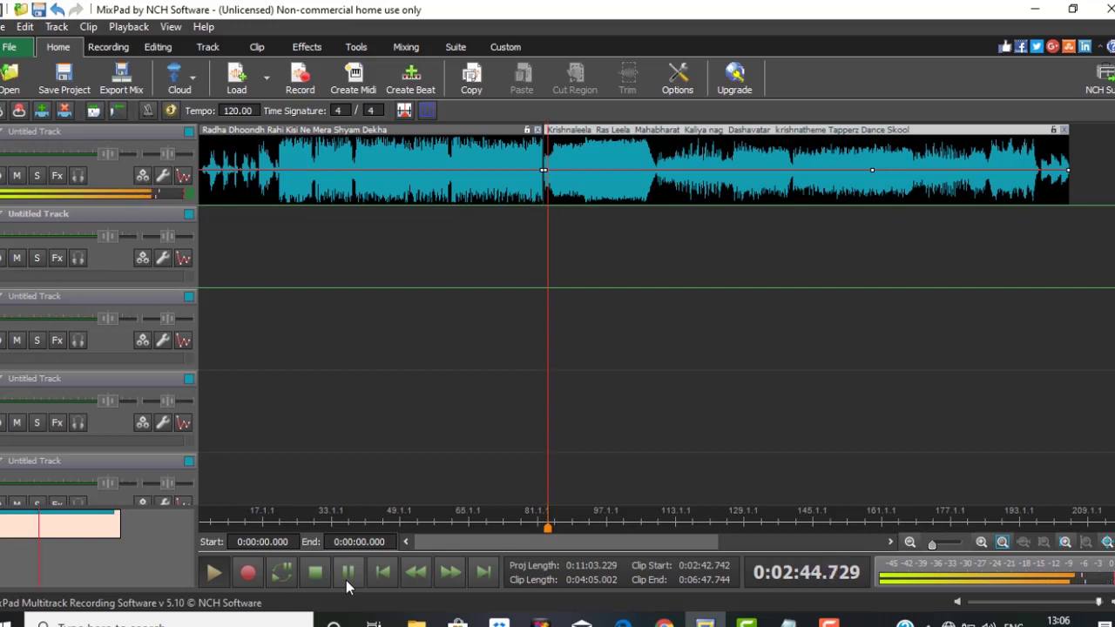
click(347, 581)
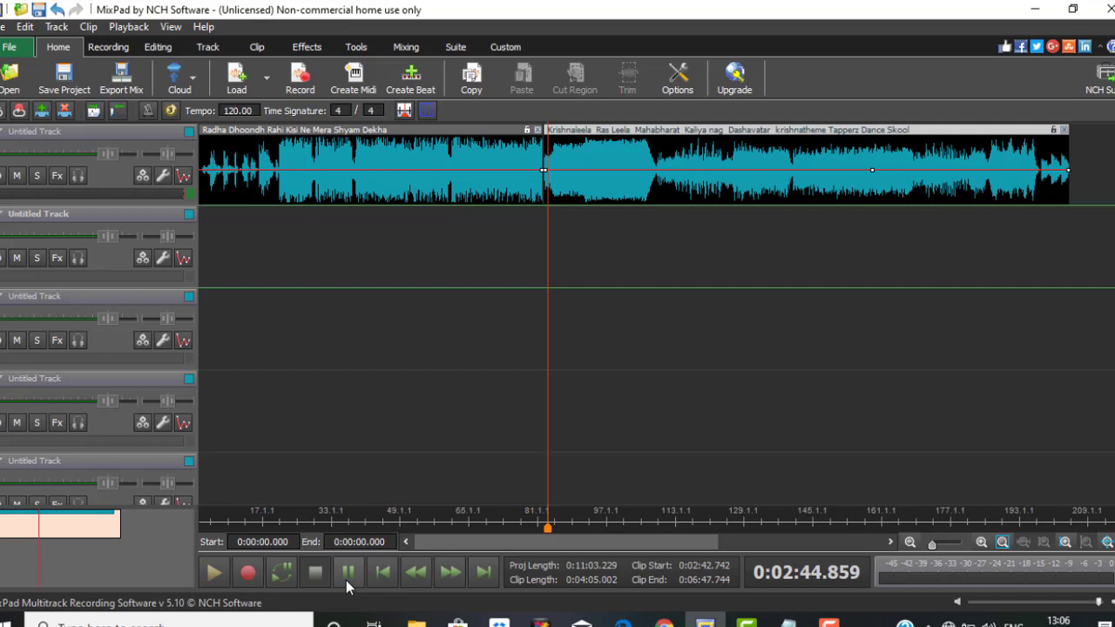
Shift the Krishnaleela clip to start at about 0:03:27, then audition the Radha Dhoondh Rahi clip's ending from about 0:02:31
click(646, 129)
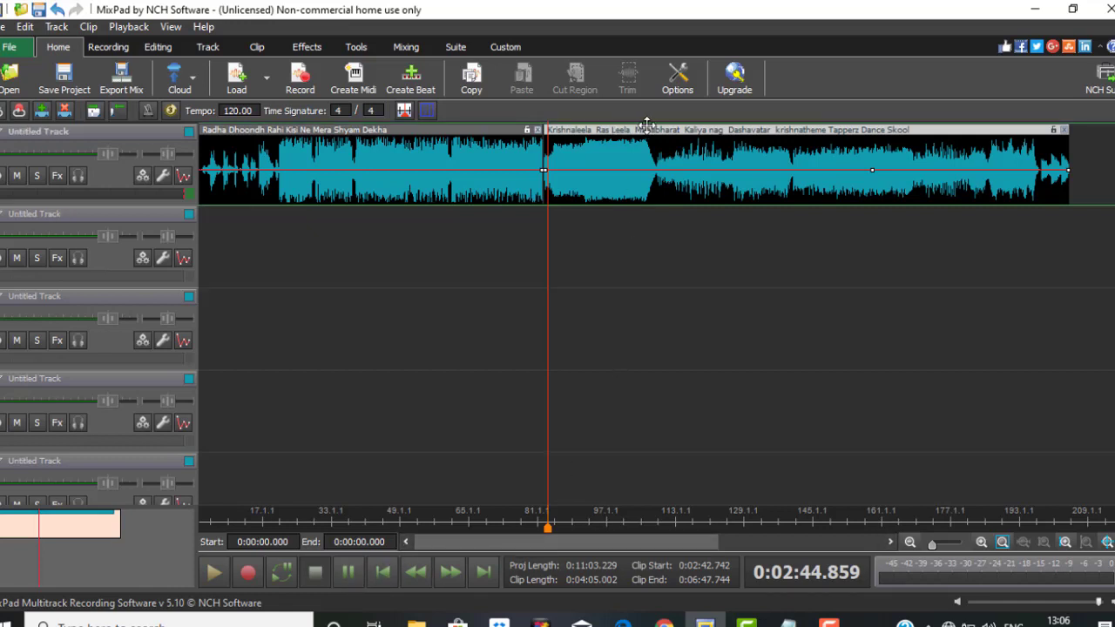
drag(646, 122, 726, 132)
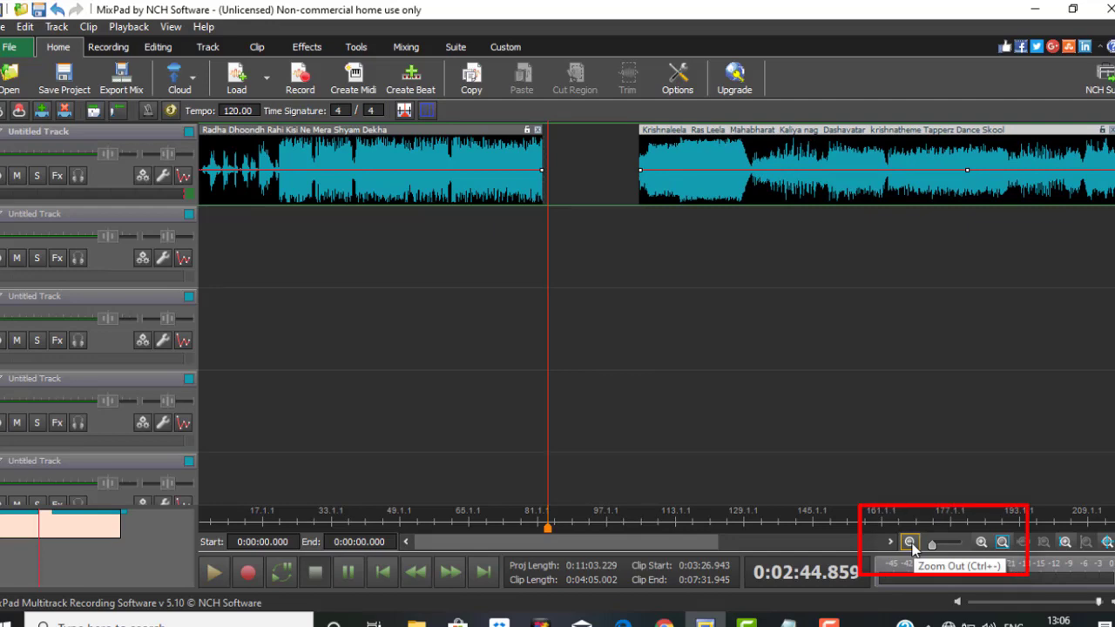
drag(932, 545, 942, 545)
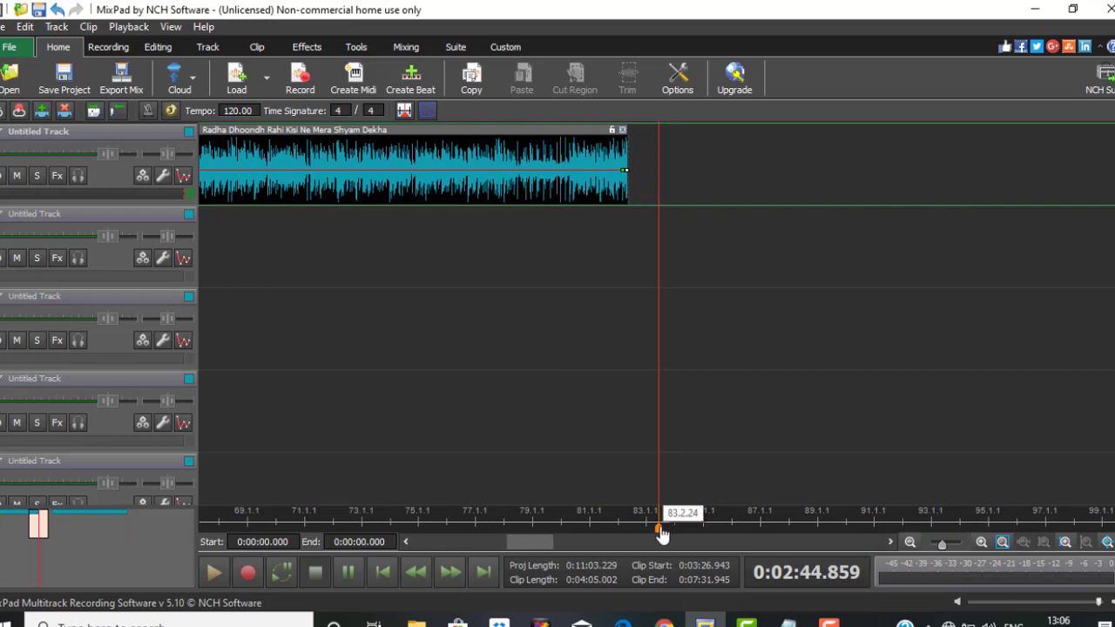
drag(660, 528, 465, 528)
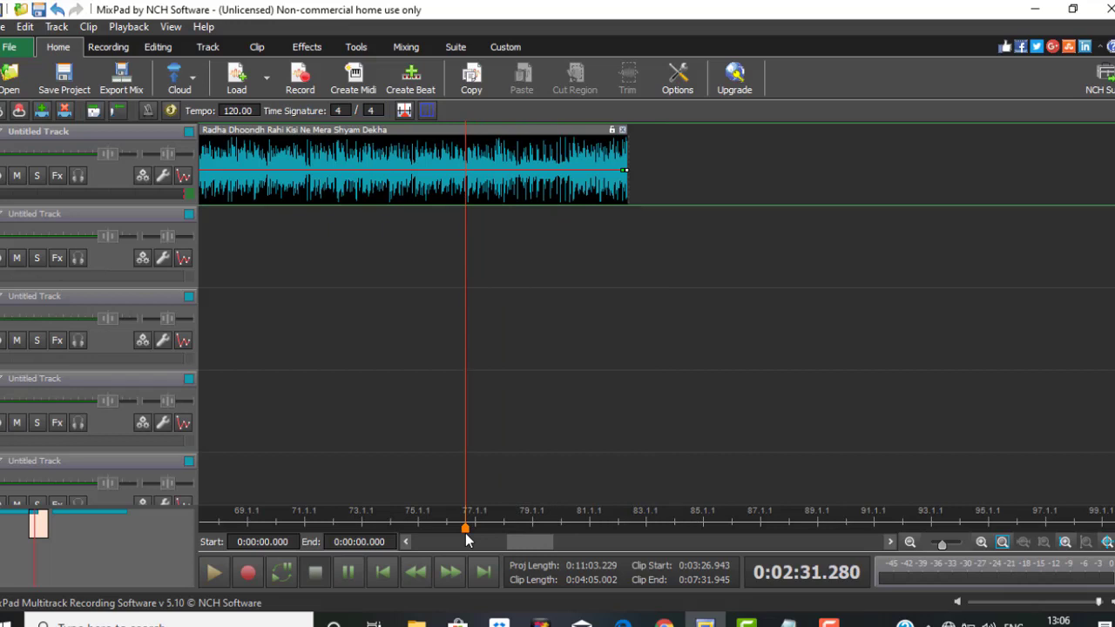
click(347, 572)
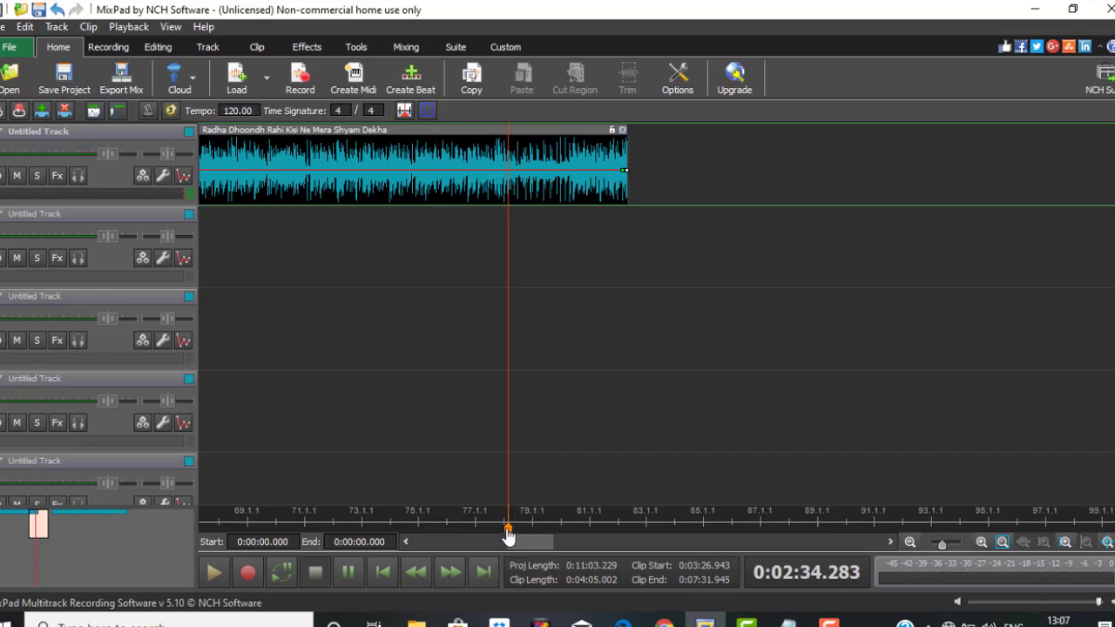
drag(509, 529, 503, 526)
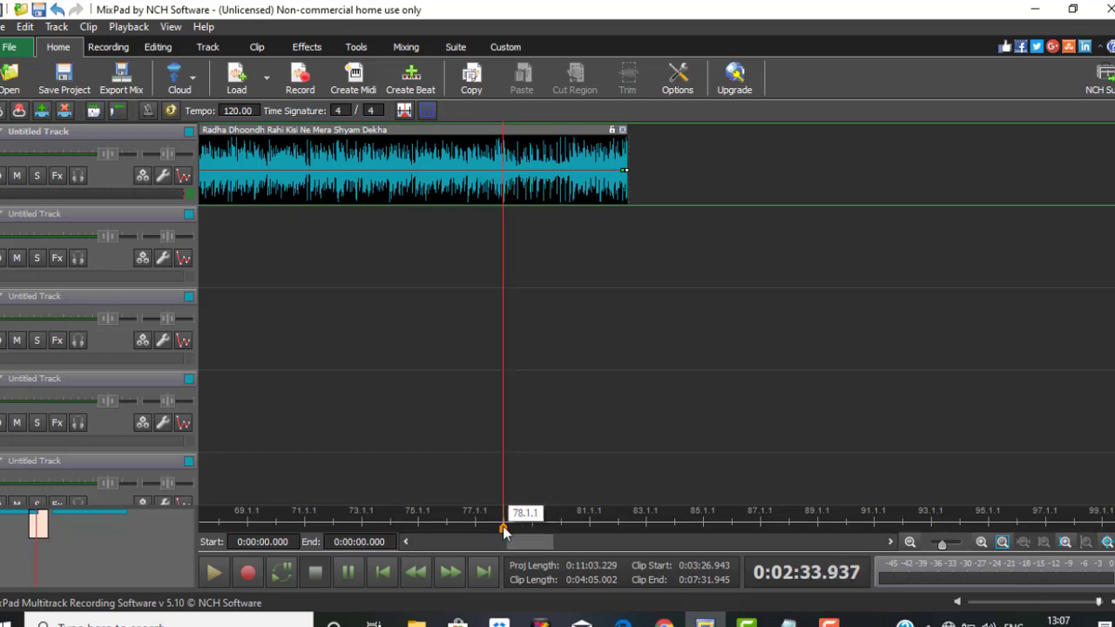
Delete the end of the Radha Dhoondh Rahi clip from 0:02:34.940 onward
click(518, 175)
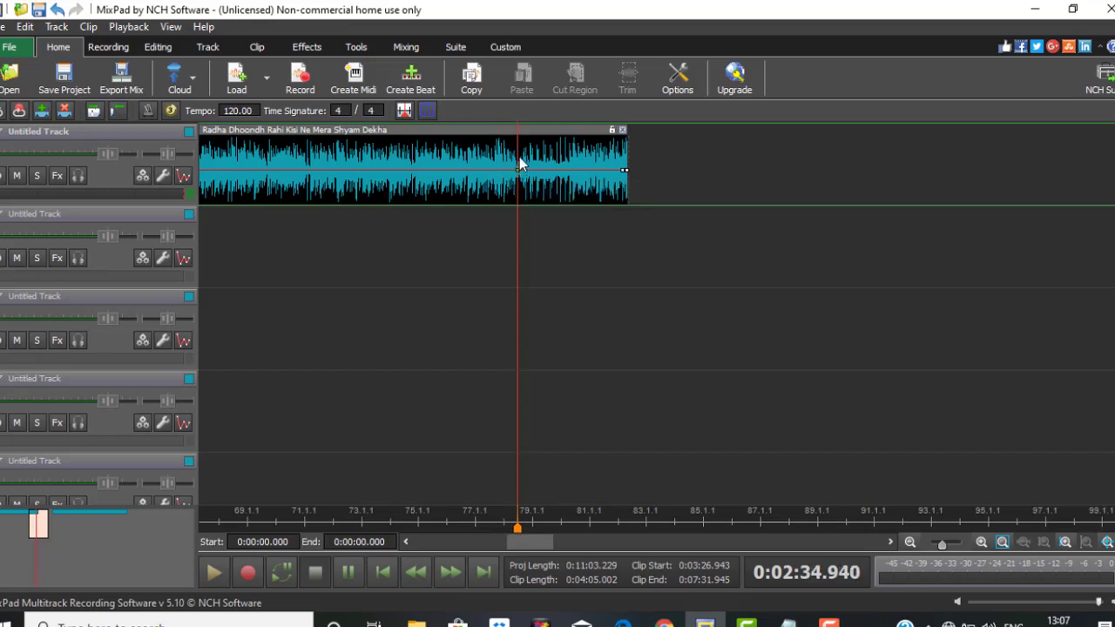
drag(518, 163, 626, 168)
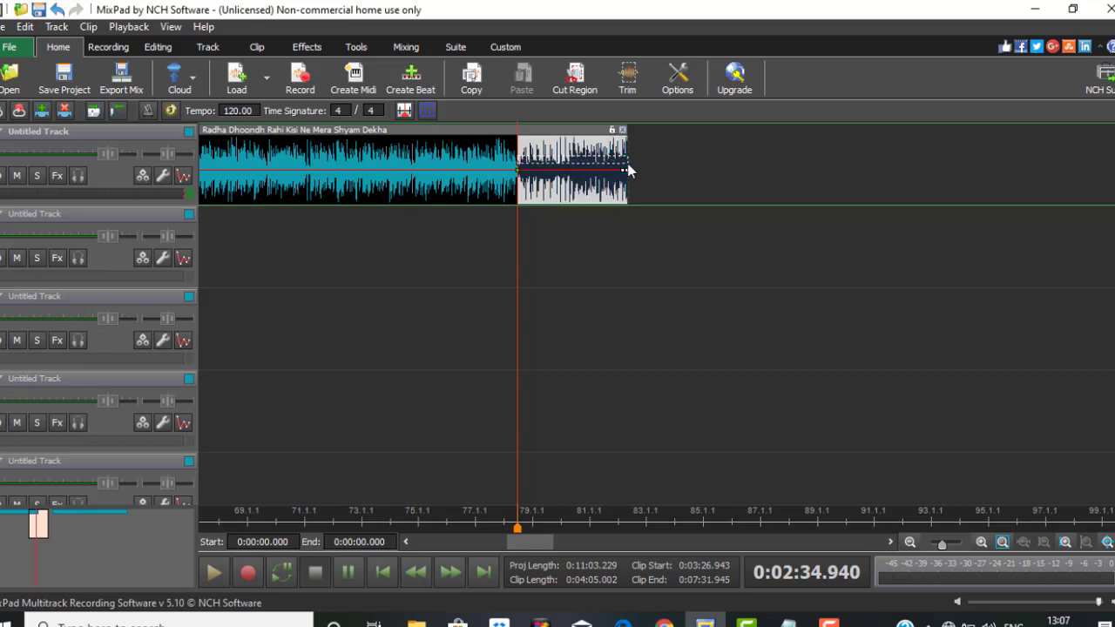
key(Delete)
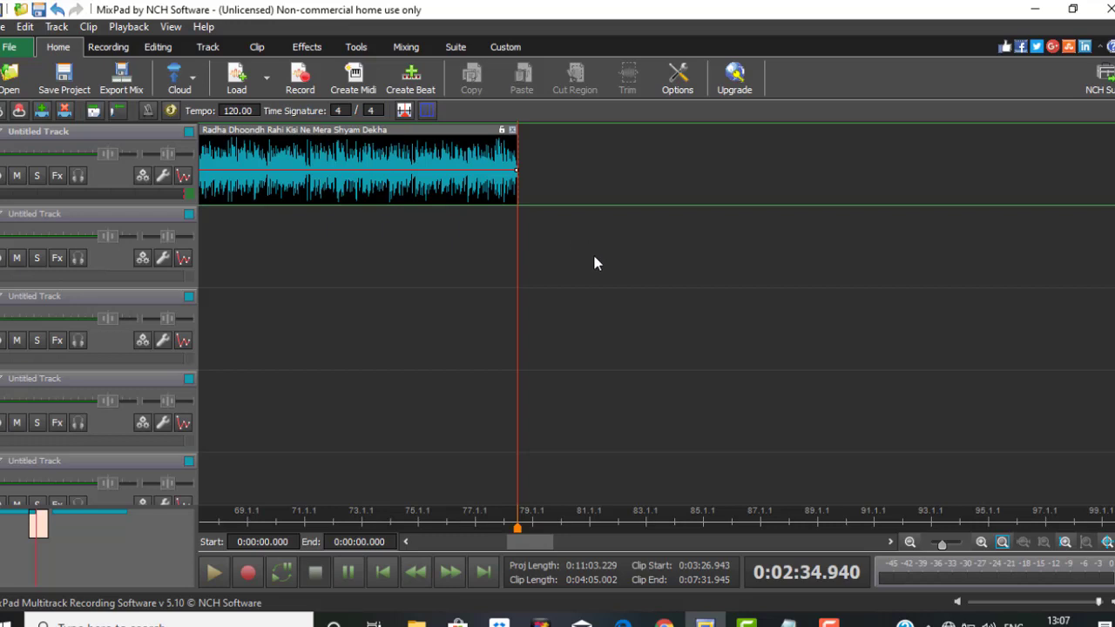
Apply a Fade Out to the Radha Dhoondh Rahi clip from 0:02:24.785 to its end and play back the faded part
click(373, 174)
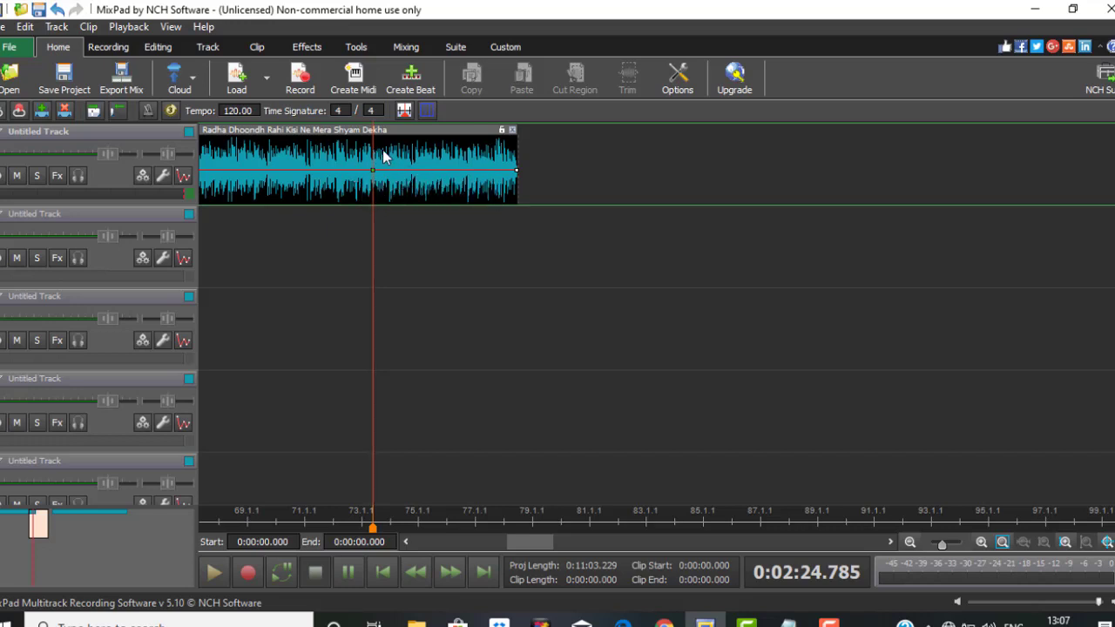
drag(375, 154, 518, 165)
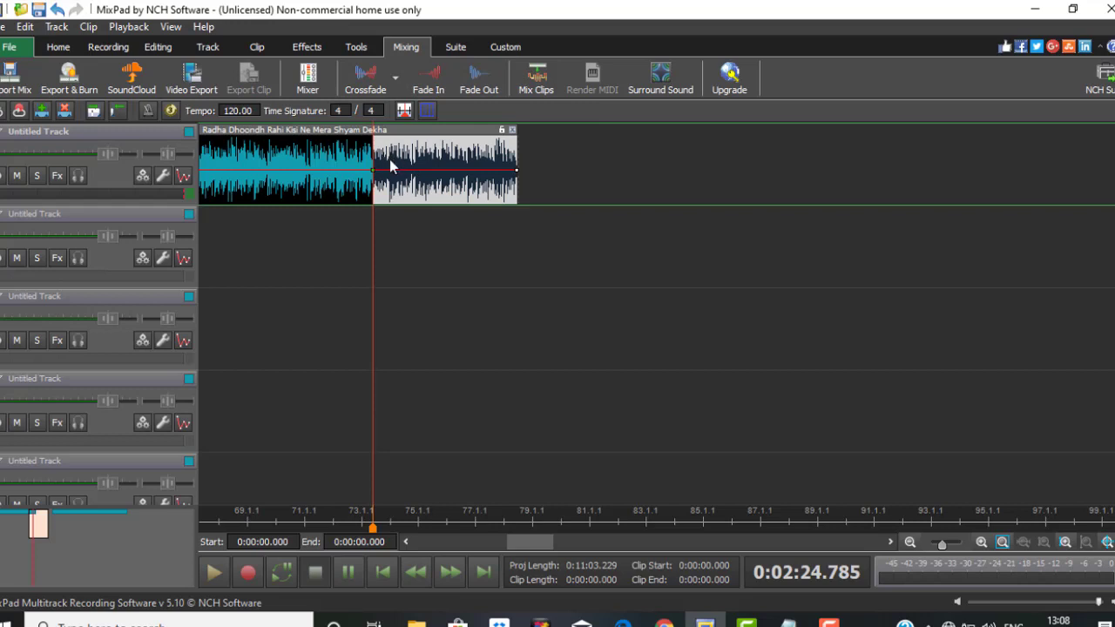
click(493, 92)
mouse_move(373, 177)
click(347, 573)
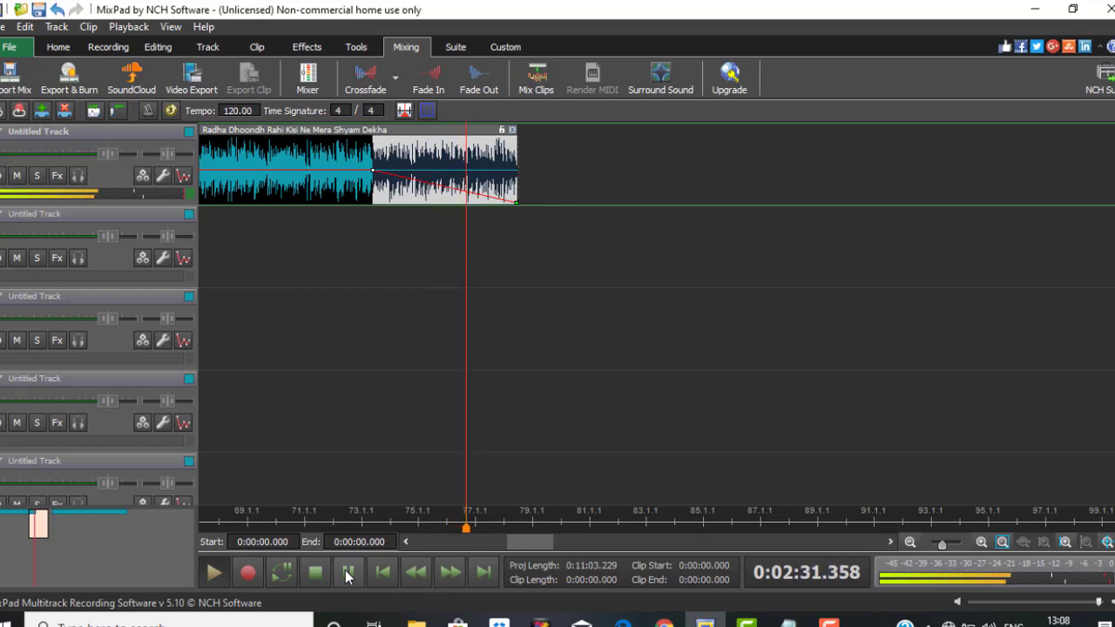
click(347, 572)
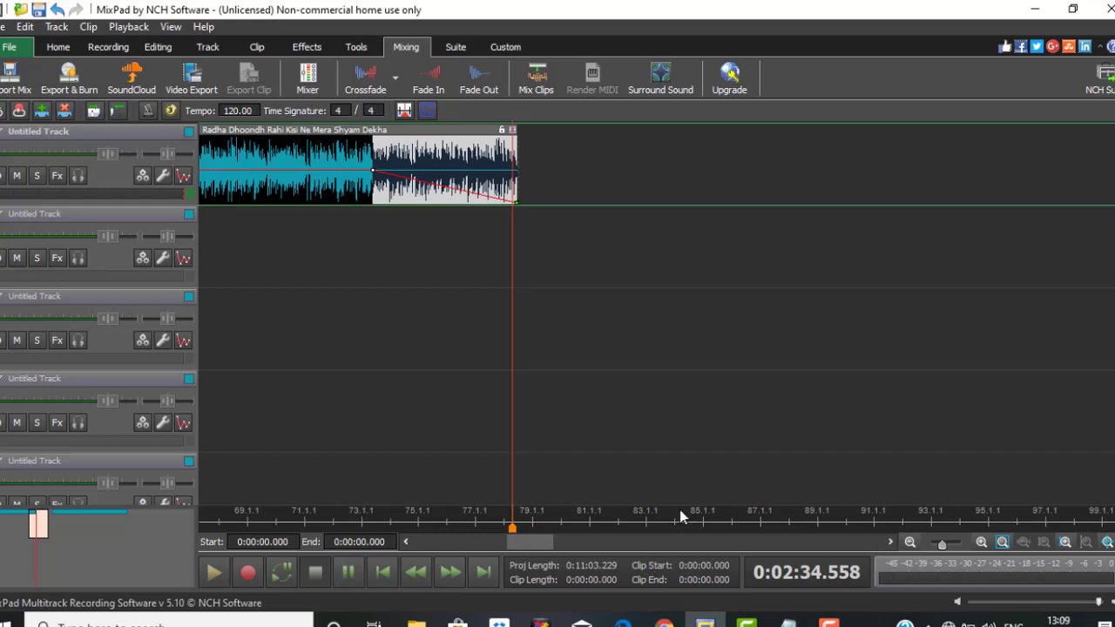
Move the Krishnaleela clip to the second track, starting at about 0:02:35 where the Radha Dhoondh Rahi clip ends
drag(537, 543, 553, 539)
drag(1007, 131, 558, 213)
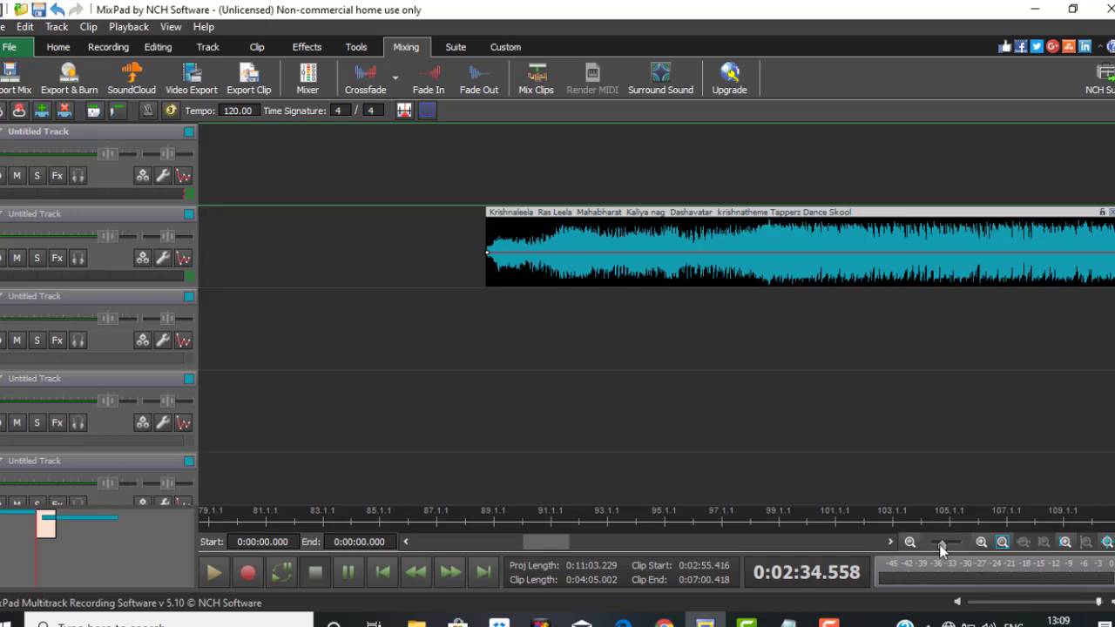
drag(942, 544, 936, 544)
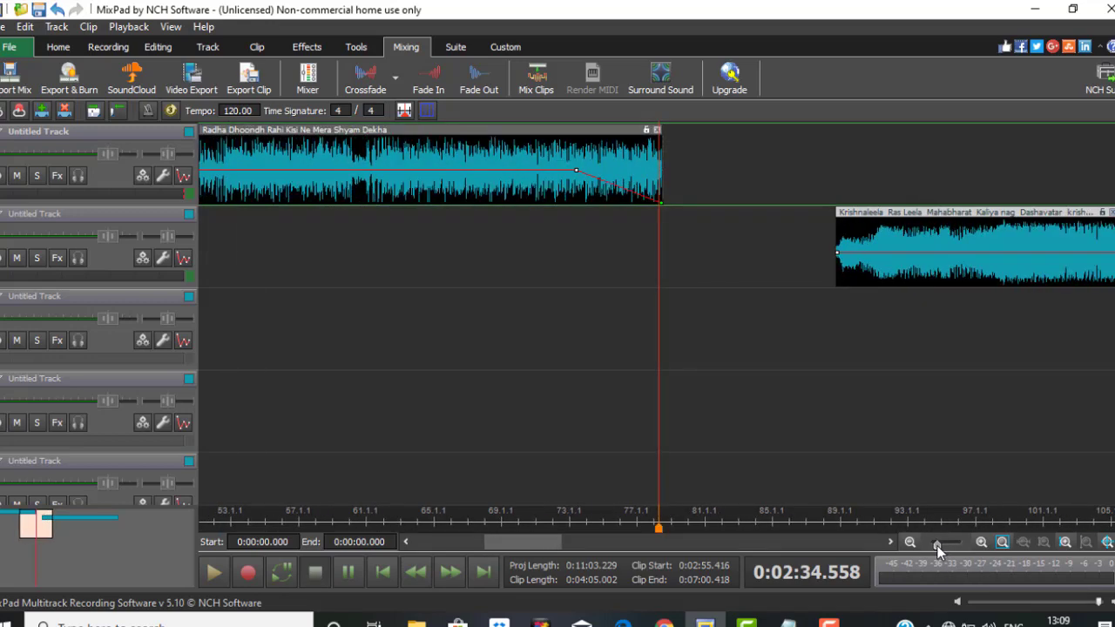
click(849, 215)
drag(808, 218, 703, 224)
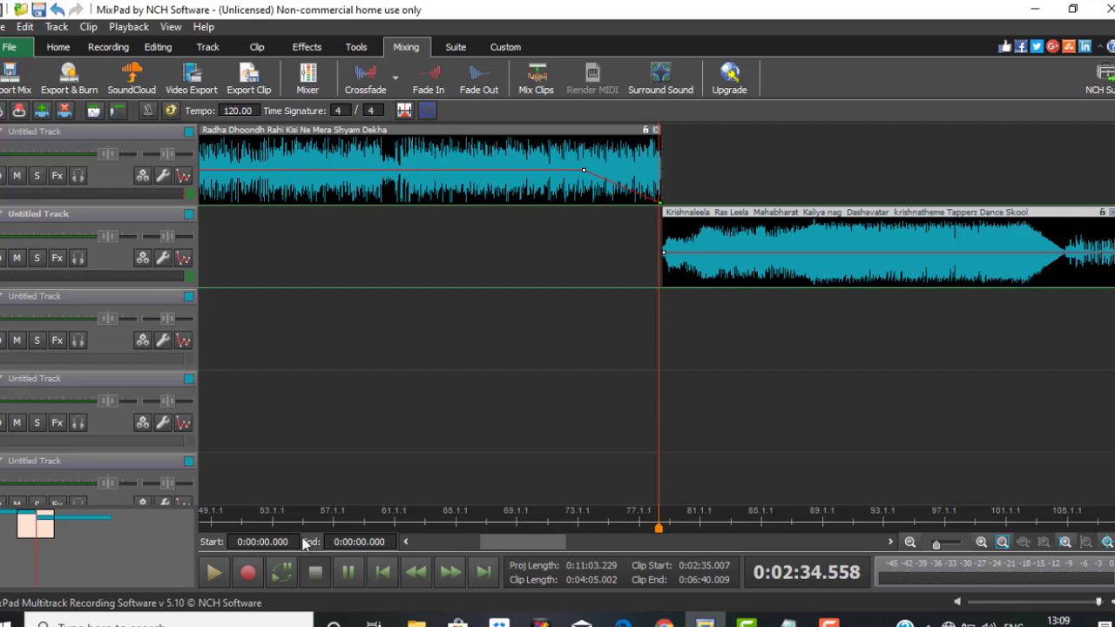
Play the transition from the faded first-track clip into the start of the Krishnaleela clip
key(space)
click(594, 244)
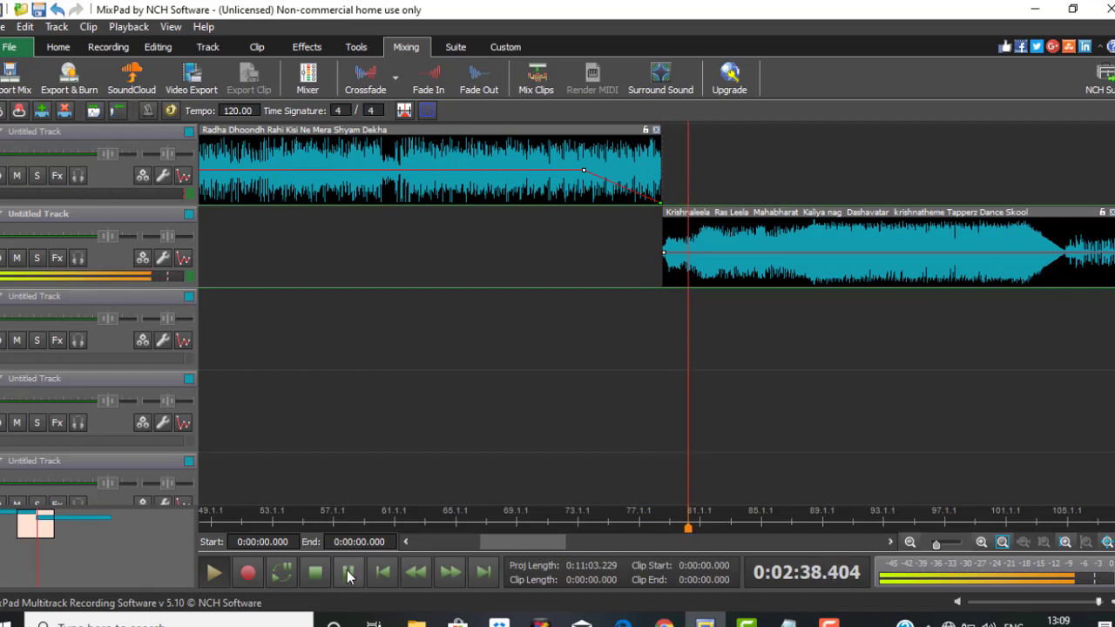
click(349, 573)
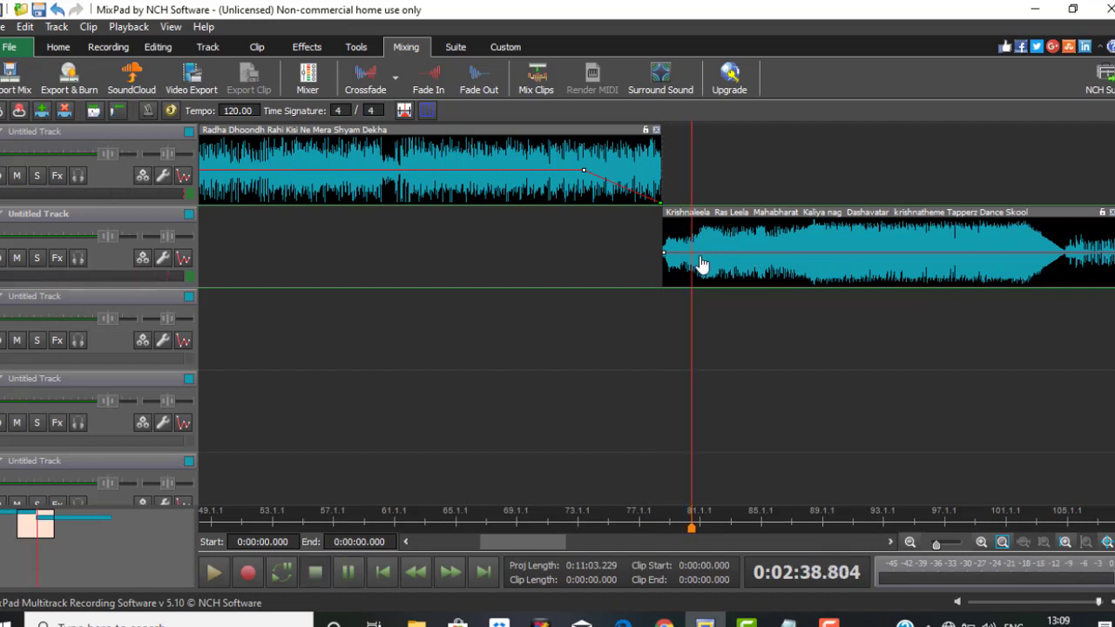
Apply a Fade In to the Krishnaleela clip from its start to 0:02:40.832
click(694, 528)
drag(695, 528, 709, 528)
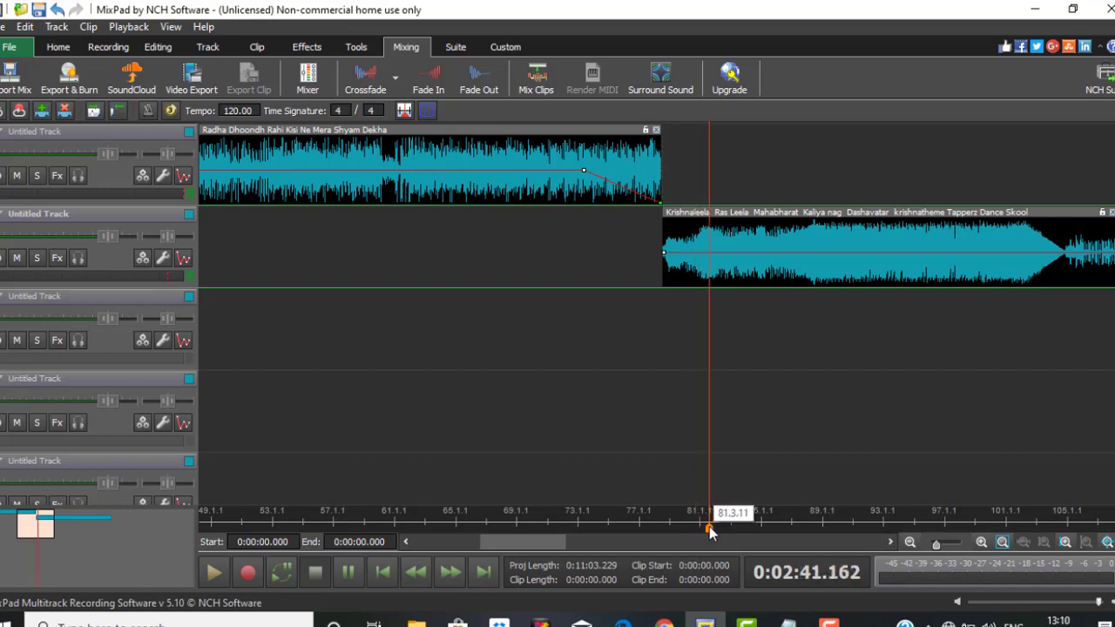
click(707, 253)
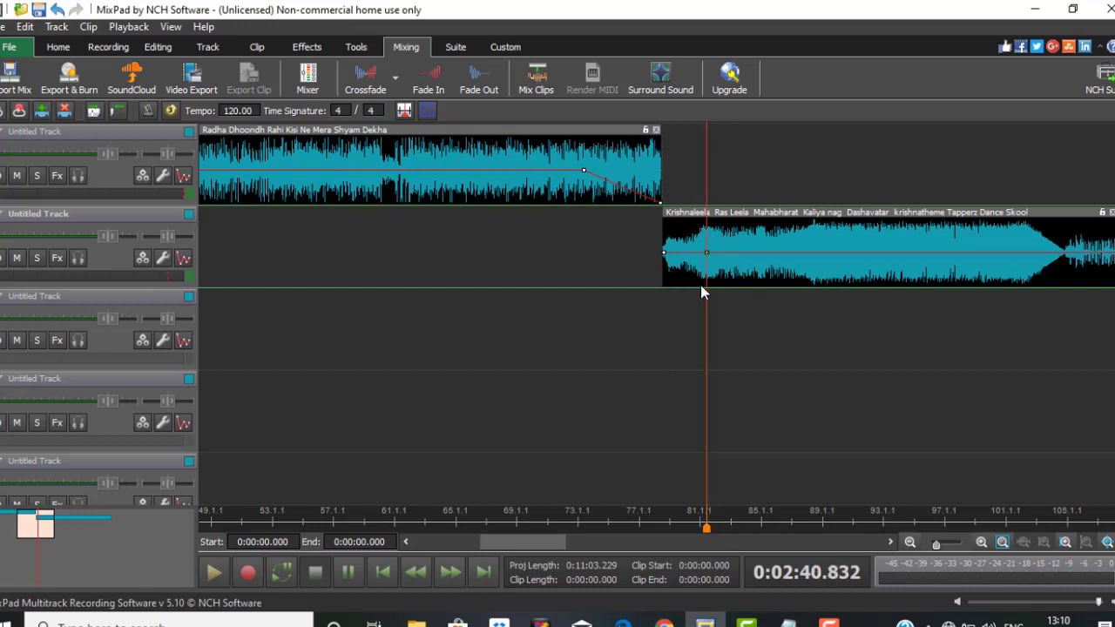
drag(704, 280, 665, 261)
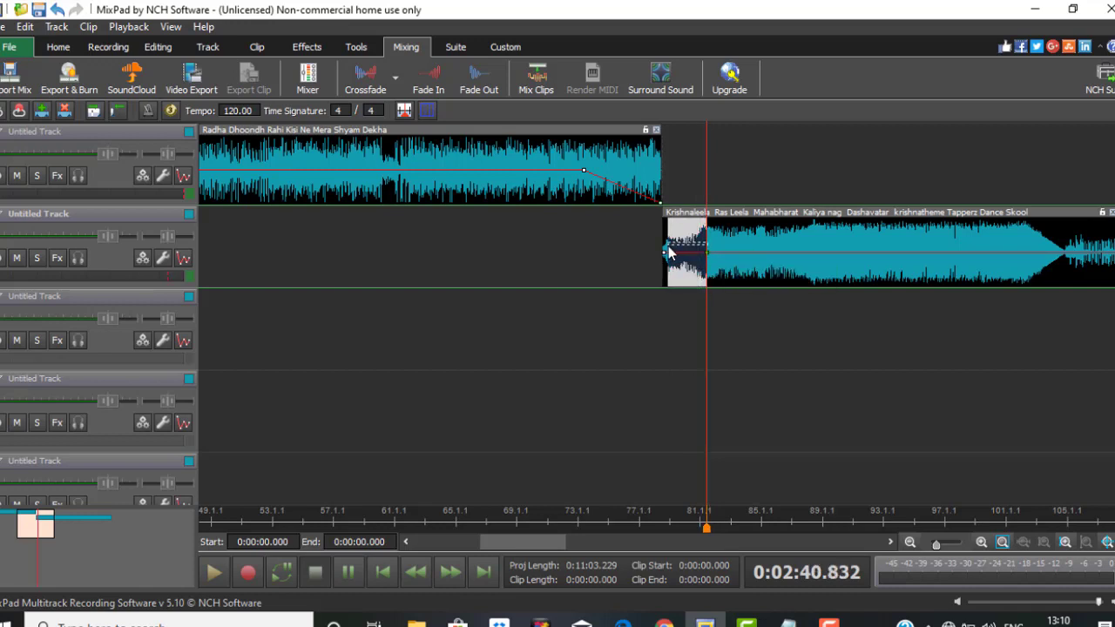
click(440, 91)
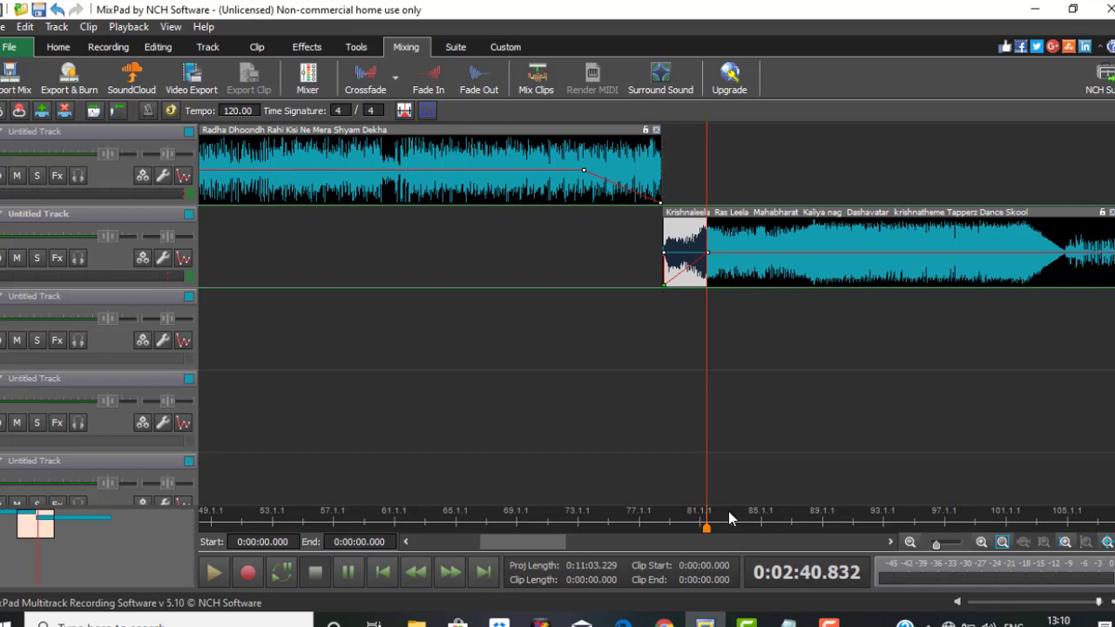
Move the Krishnaleela clip to the first track directly after the Radha Dhoondh Rahi clip and merge both clips into one
click(799, 212)
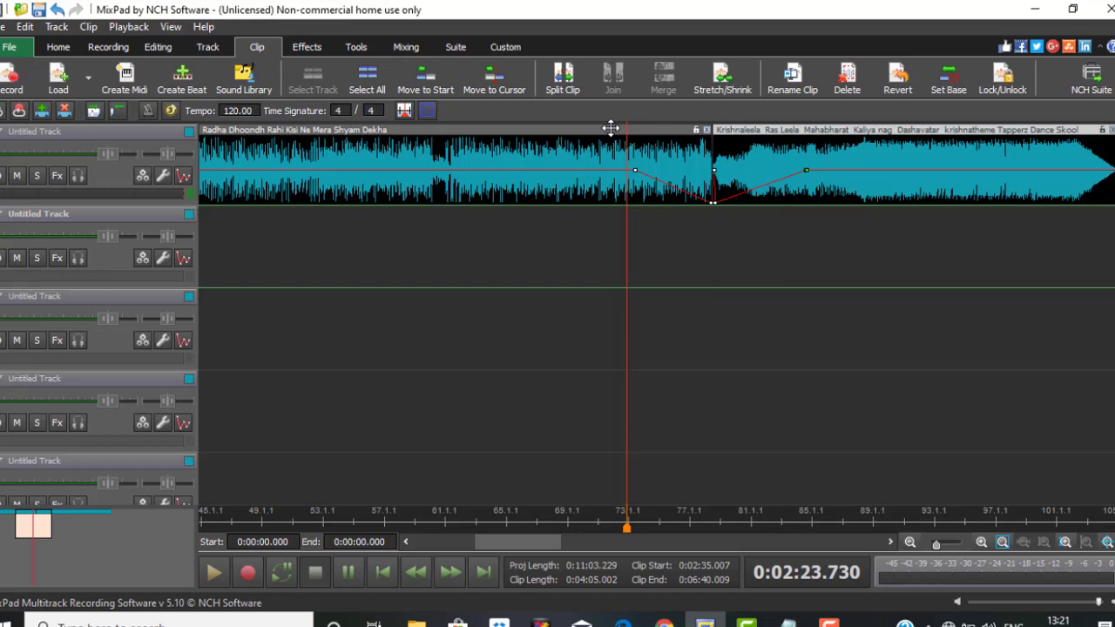
click(611, 129)
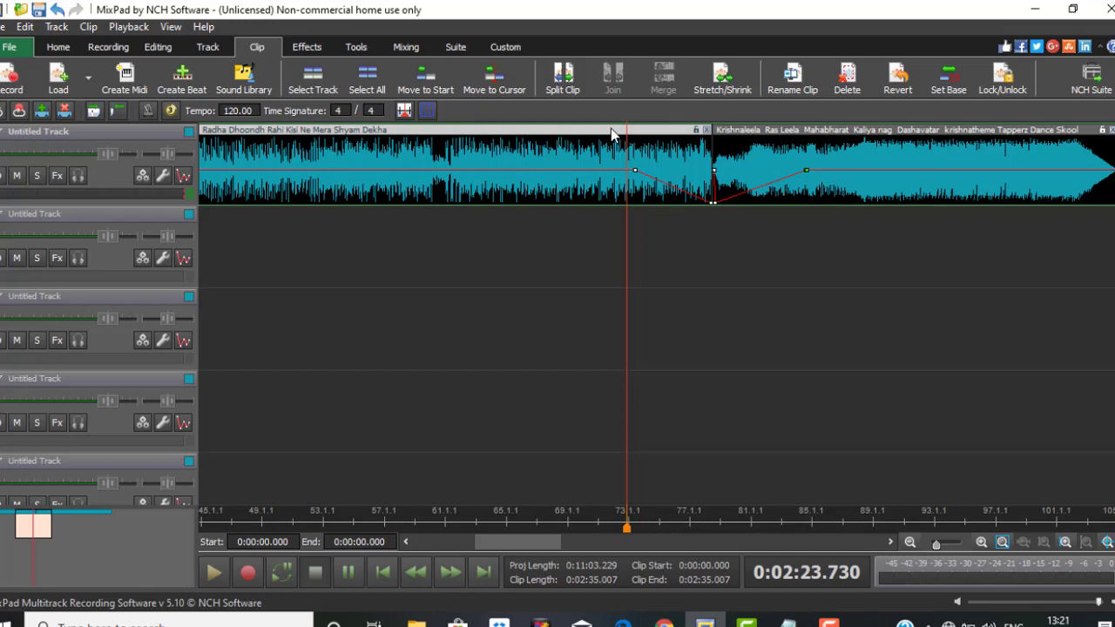
ctrl+click(611, 129)
click(664, 130)
ctrl+click(747, 130)
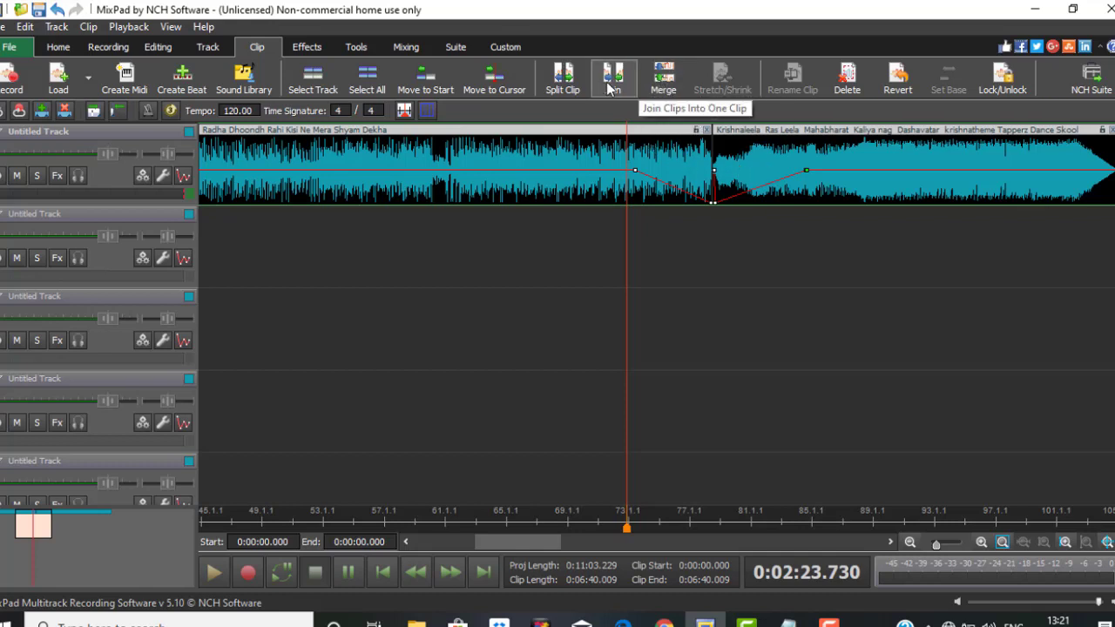
click(667, 83)
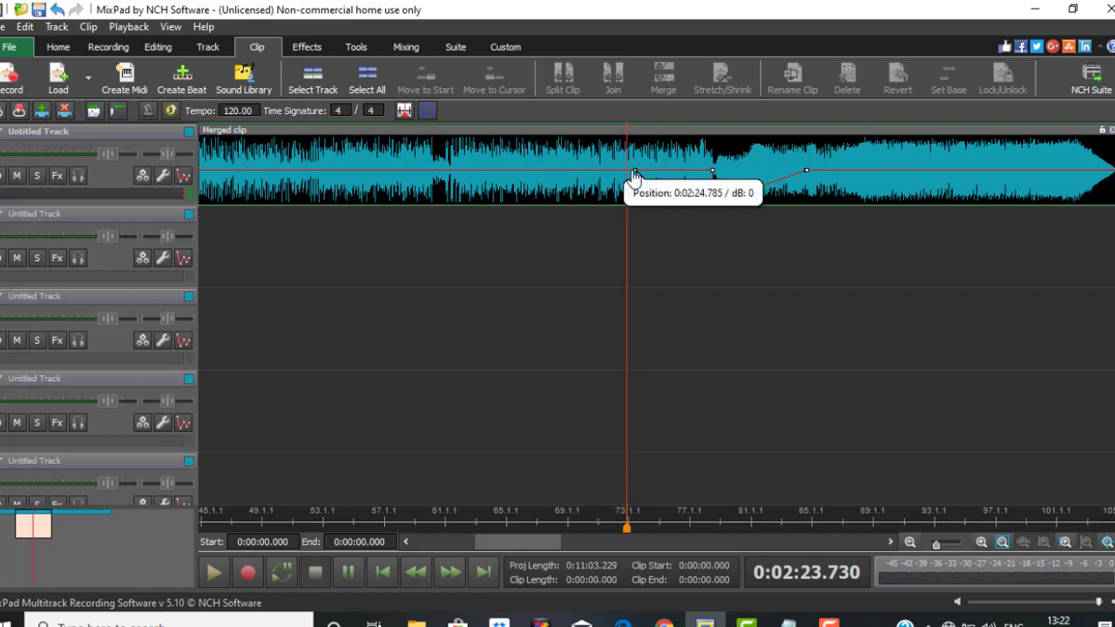
Add volume envelope points to the merged clip at 0:02:29.124 and 0:02:17.676
click(573, 131)
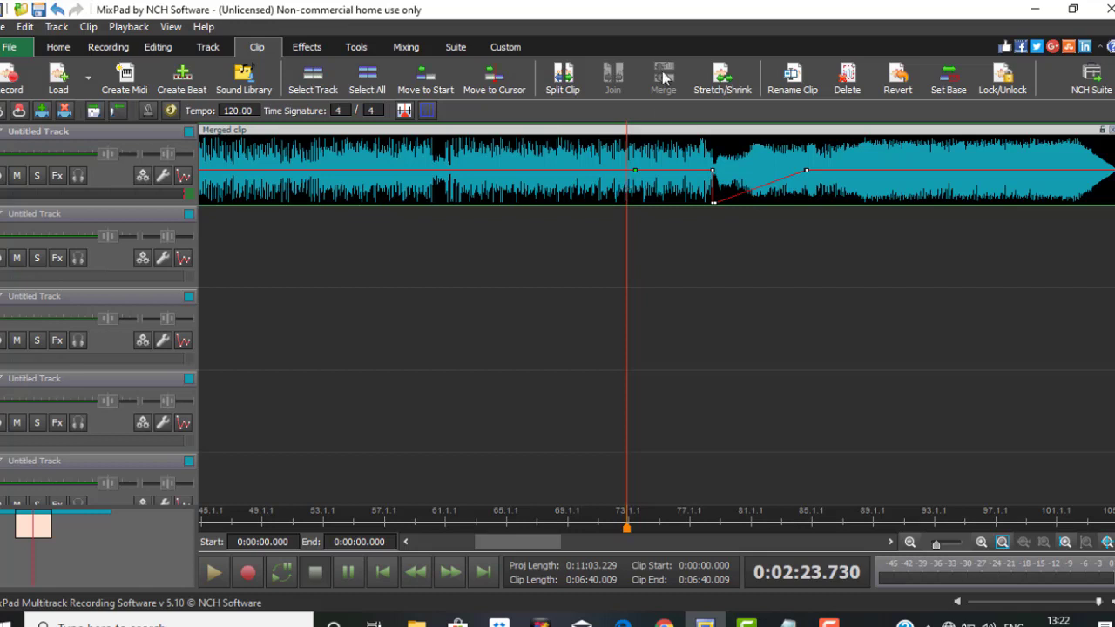
click(406, 47)
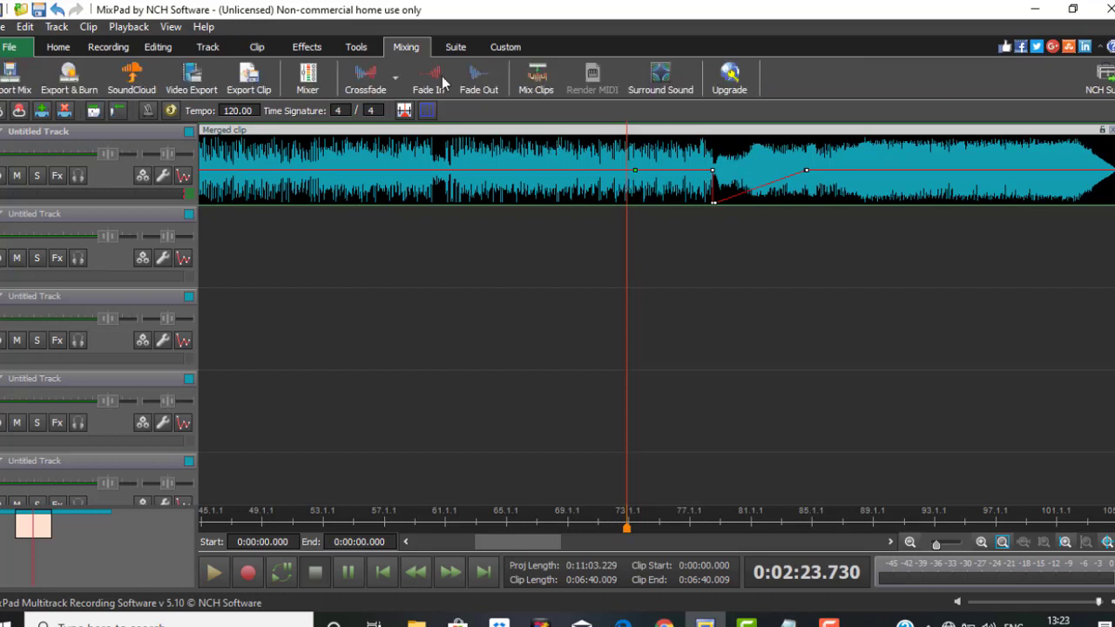
click(669, 179)
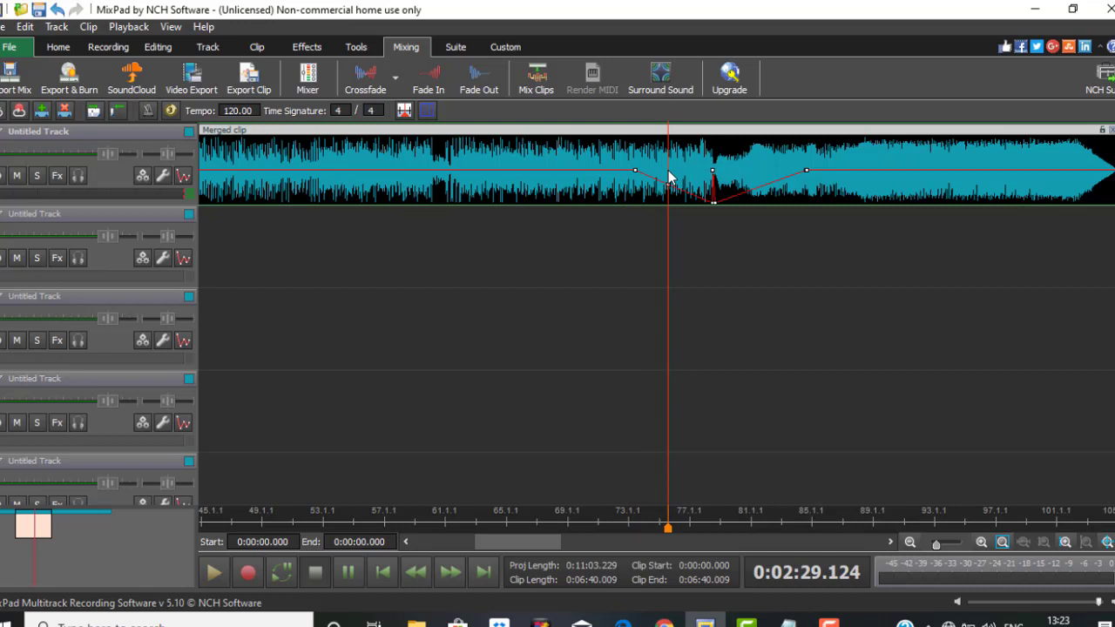
click(582, 178)
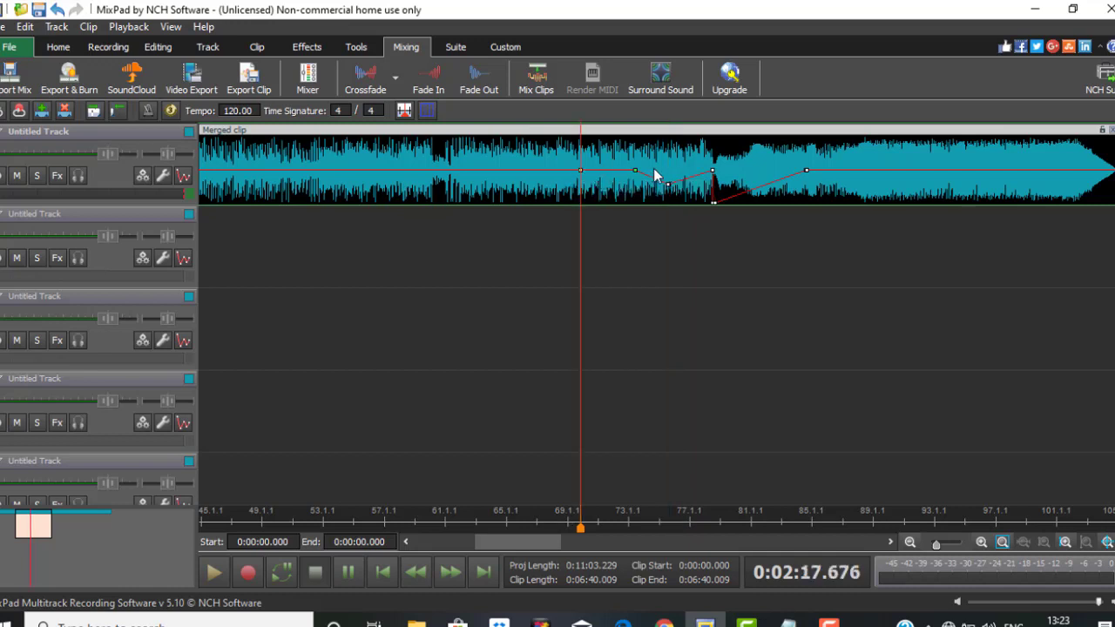
Lower the envelope points up to 0:02:35 into a gradual fade-out and slightly raise the point at 0:02:17.676
drag(635, 172, 669, 192)
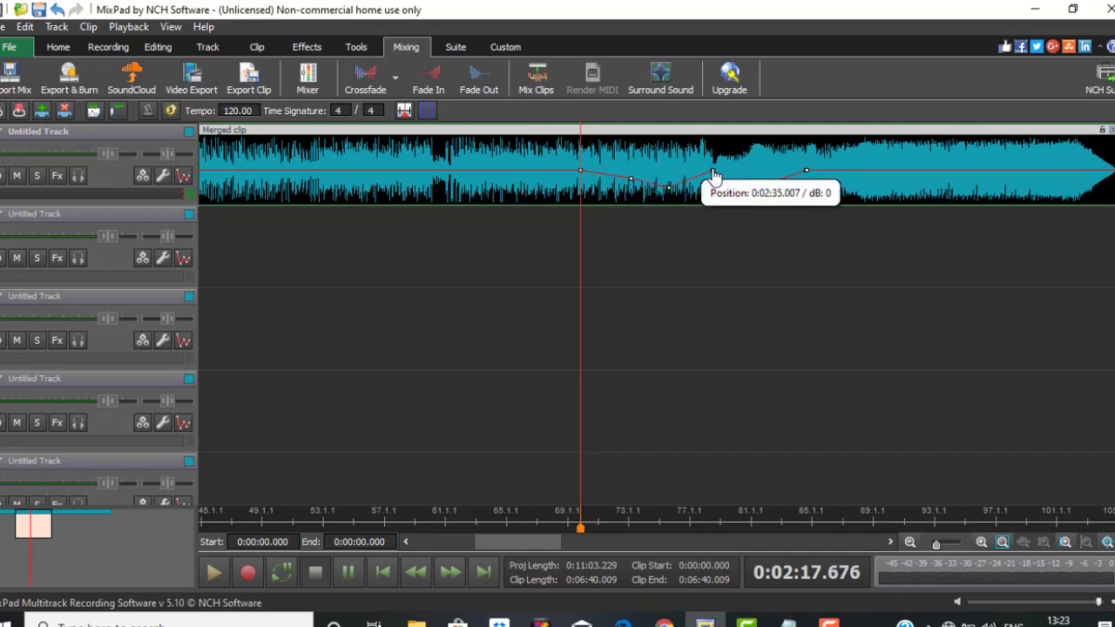
drag(713, 175, 708, 200)
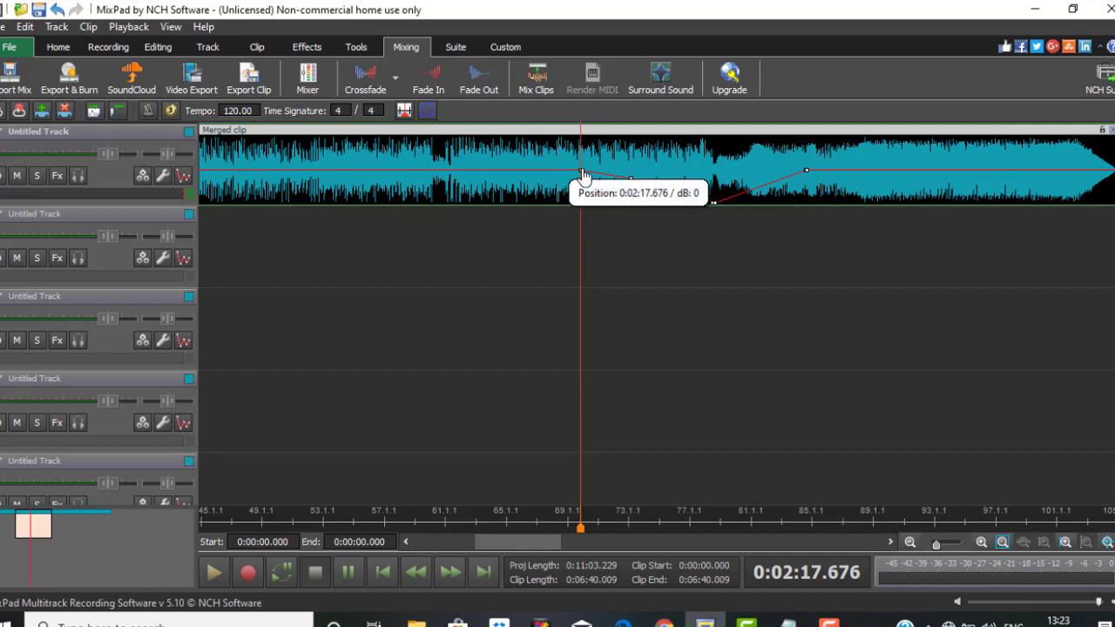
drag(584, 177, 584, 167)
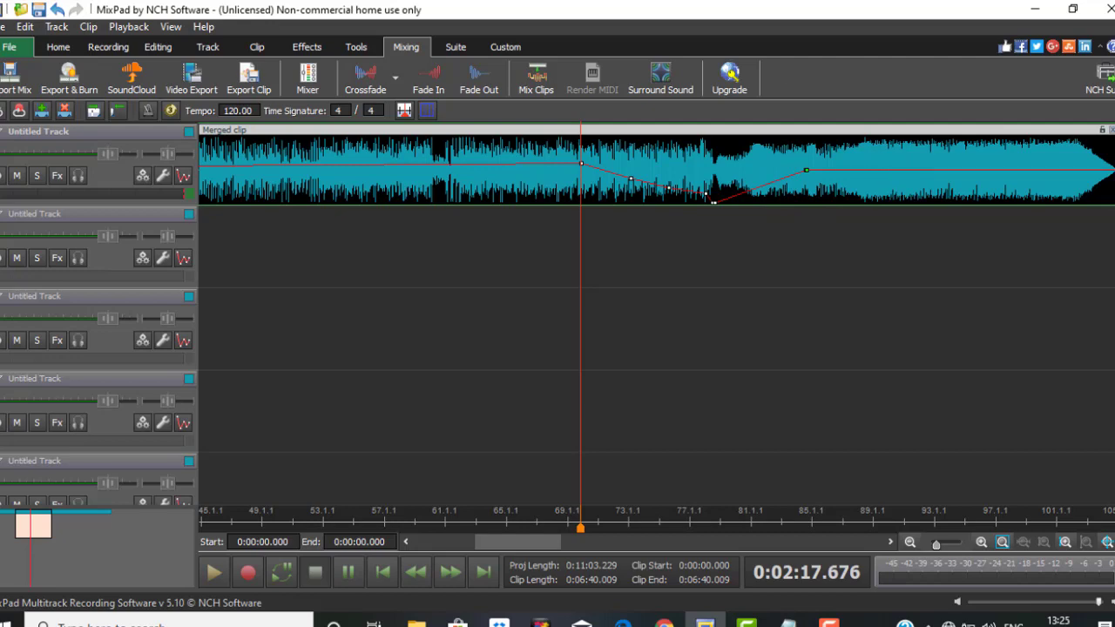
Export the merged clip to the Desktop as an mp3 file named Merged clip.mp3, tagged with project meta-data
click(7, 45)
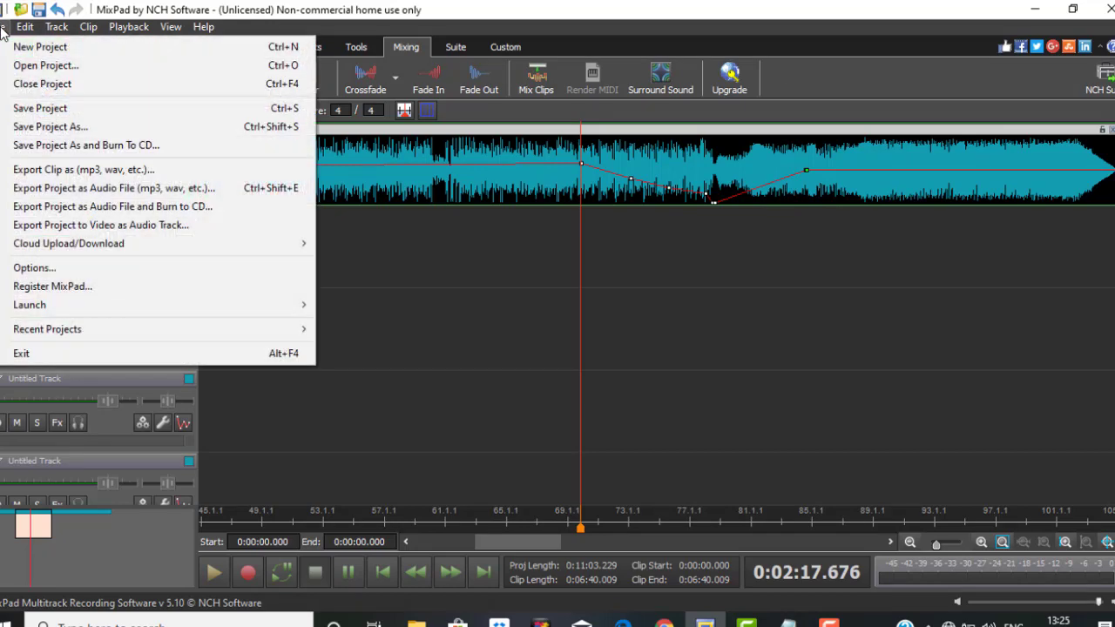
click(99, 172)
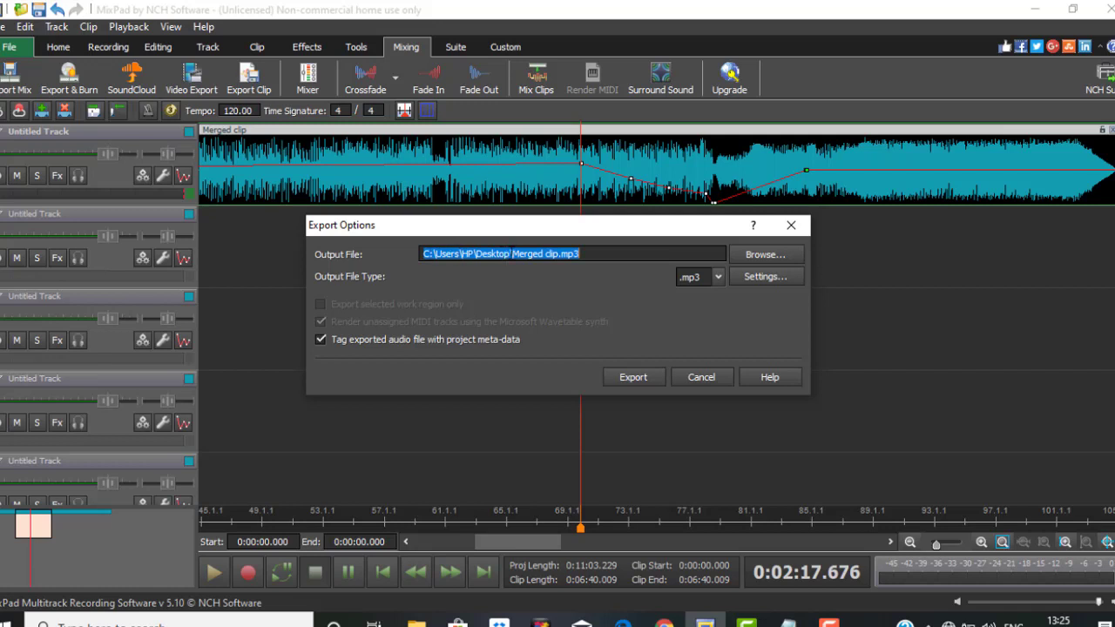
click(633, 377)
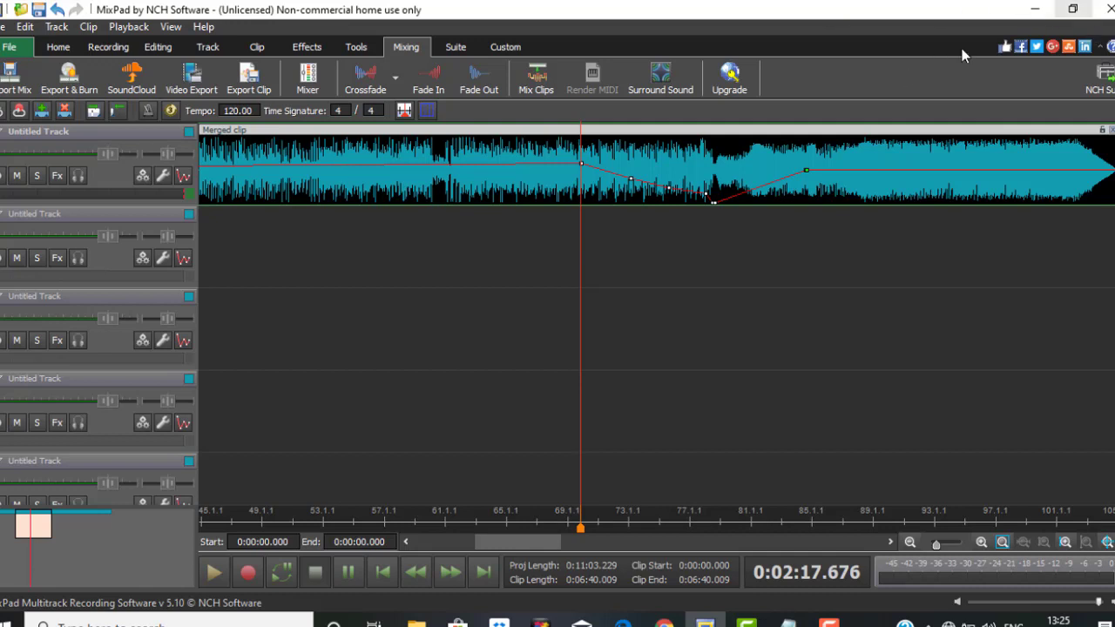
Open the exported Merged clip from the desktop in Groove Music, play the song transition around 2:35, and pause
click(1036, 11)
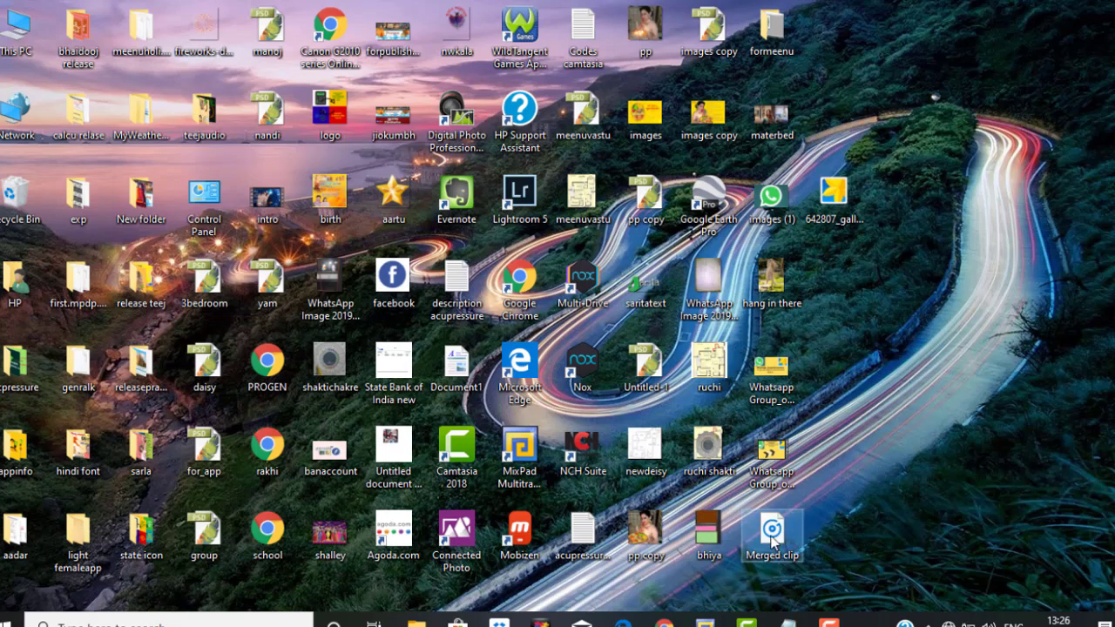
mouse_move(772, 542)
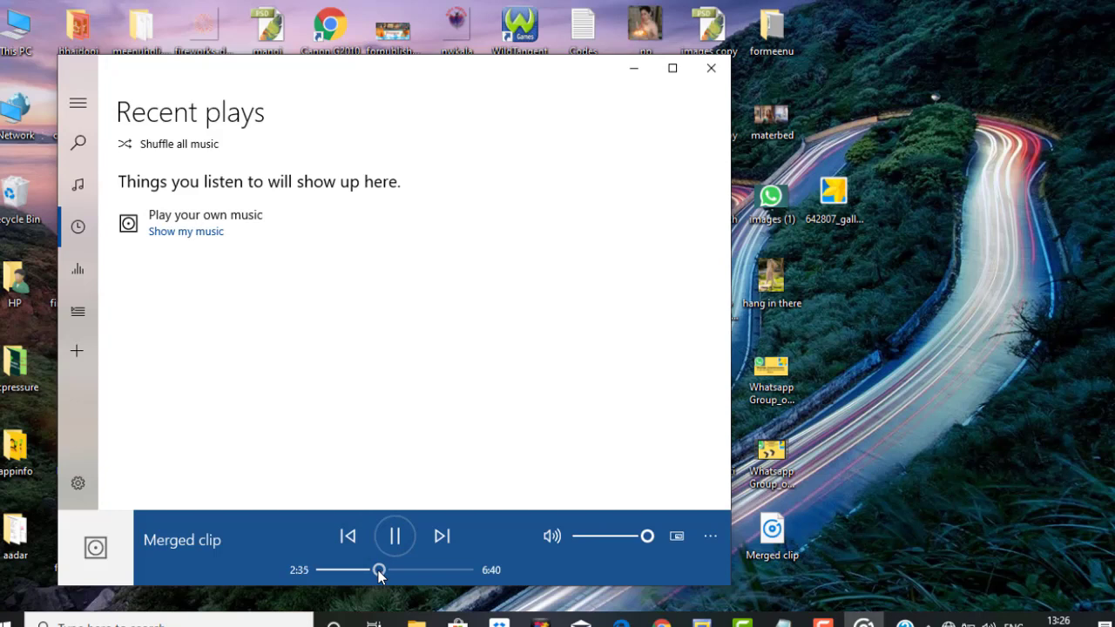
click(394, 536)
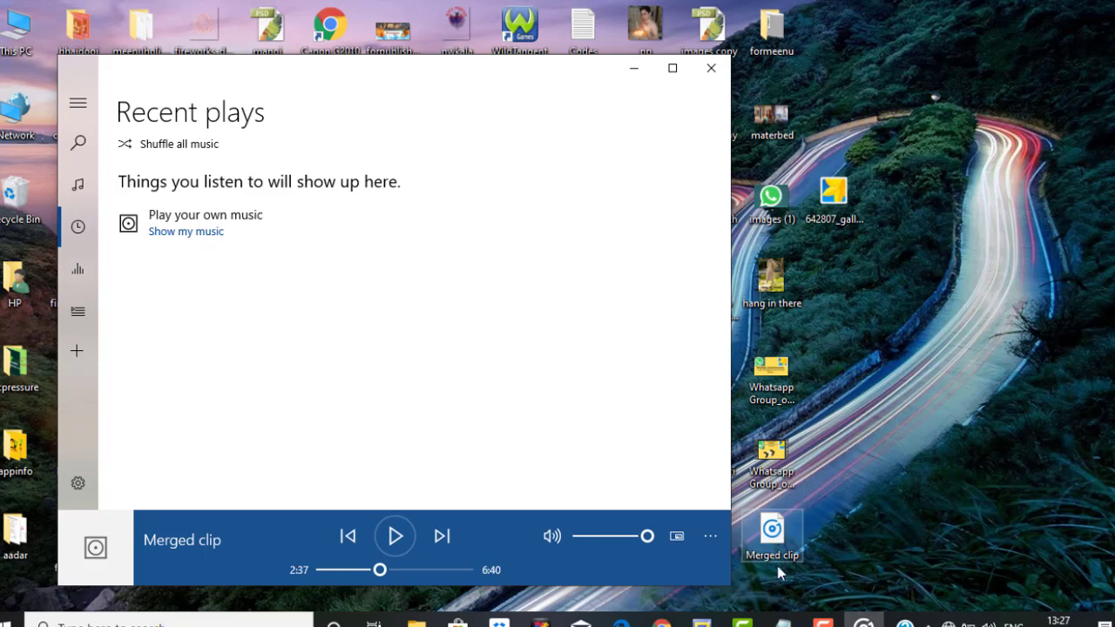
mouse_move(864, 621)
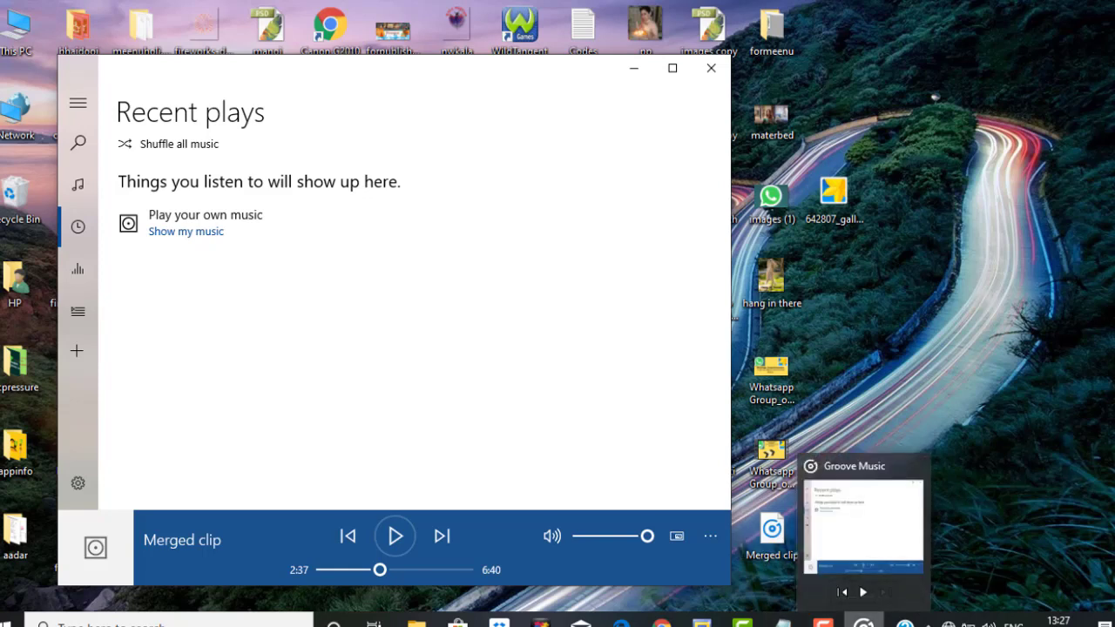